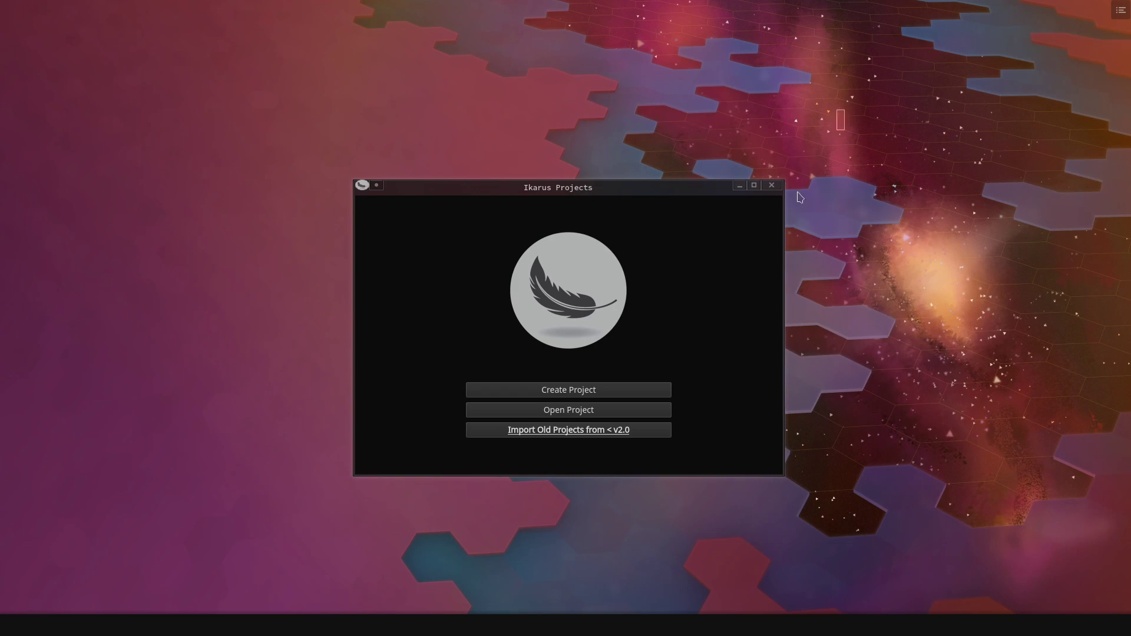
- Create a new Ikarus project and save it under the file name 'demonstration'
left_click_drag(844, 109, 298, 523)
left_click(563, 390)
scroll(553, 359, "down", 3)
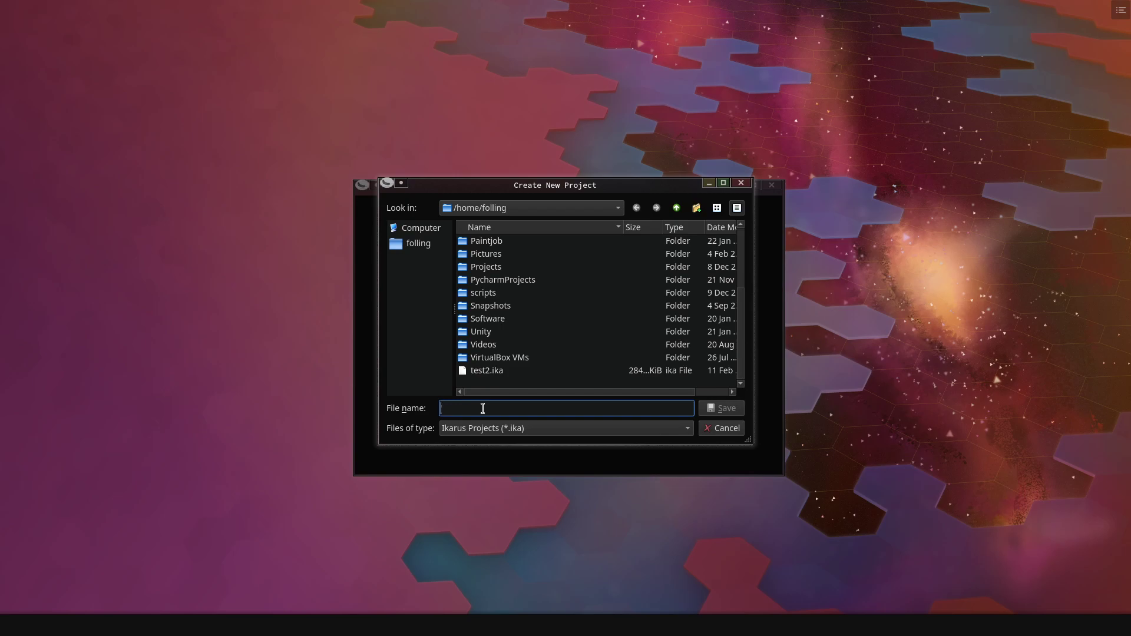
type("demonstration")
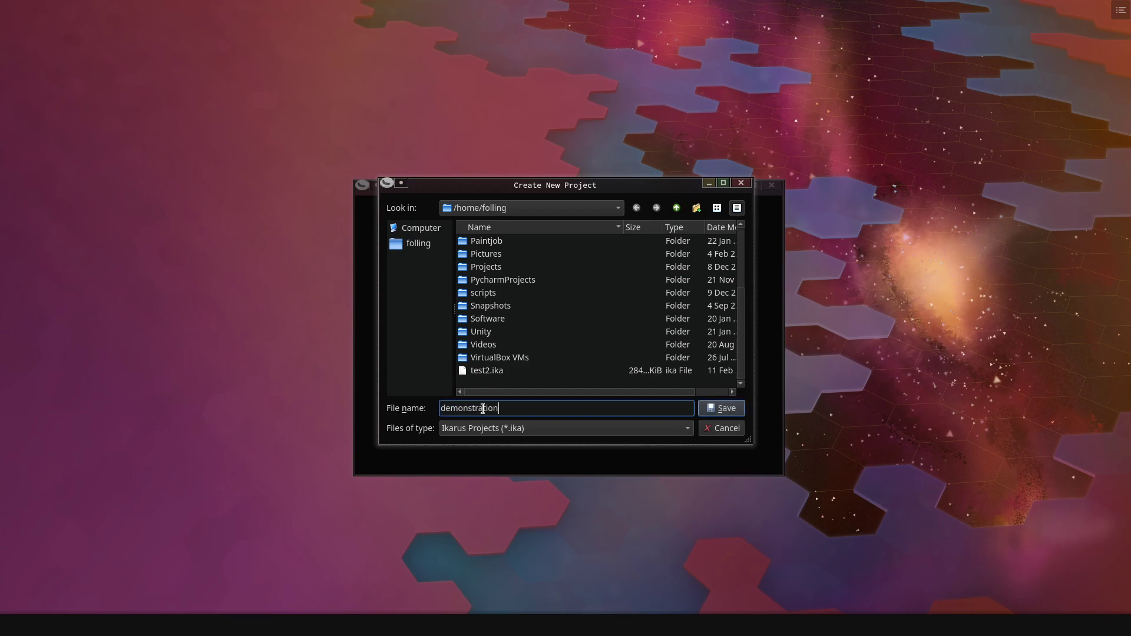
left_click(735, 409)
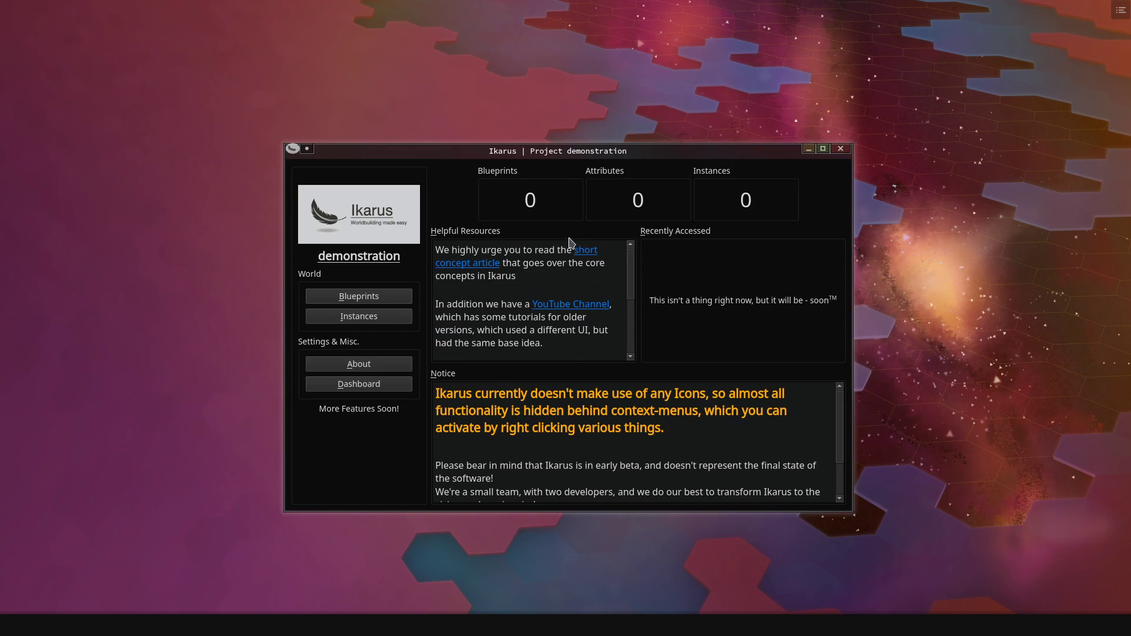
scroll(677, 413, "down", 1)
scroll(671, 433, "up", 1)
left_click_drag(669, 427, 436, 394)
left_click(725, 434)
triple_click(525, 282)
left_click(527, 286)
- Create a new blueprint in the Blueprints list and name it Character
left_click(388, 299)
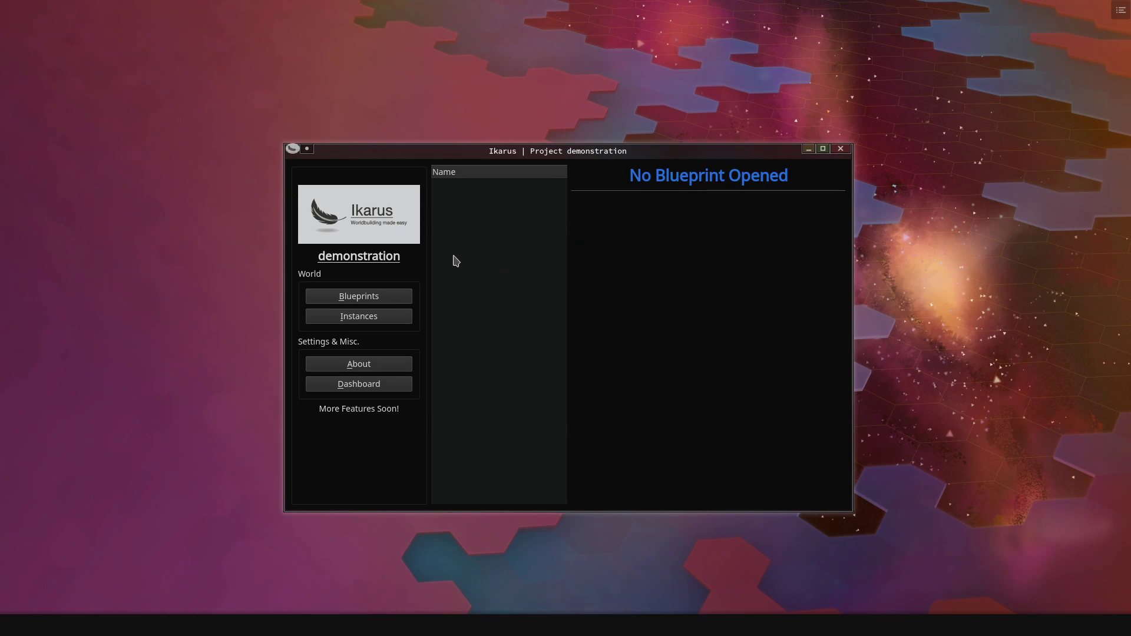
right_click(470, 246)
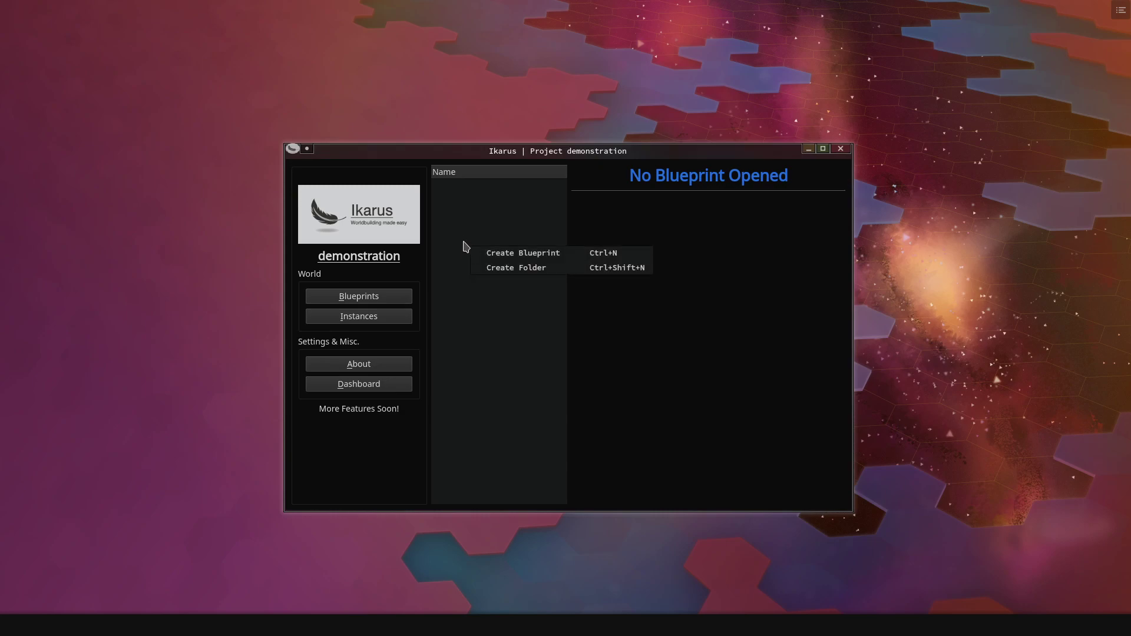
left_click(530, 254)
left_click(481, 186)
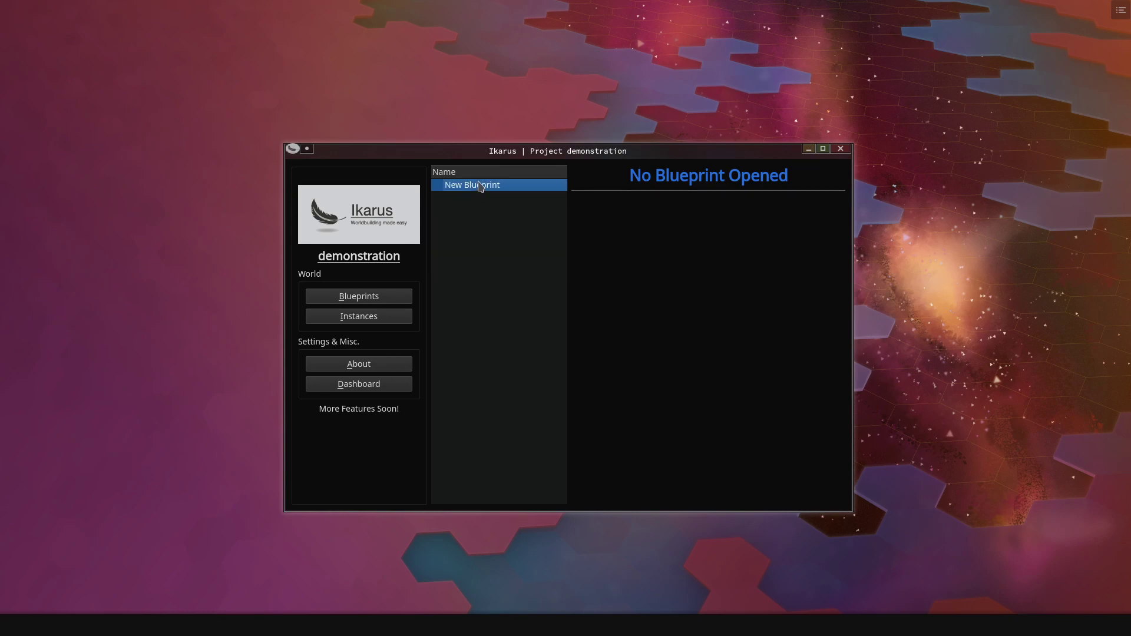
left_click(484, 186)
type("Character")
key("Return")
- Open the Character blueprint, look through its Instances and Information tabs, and return to Attributes
double_click(475, 187)
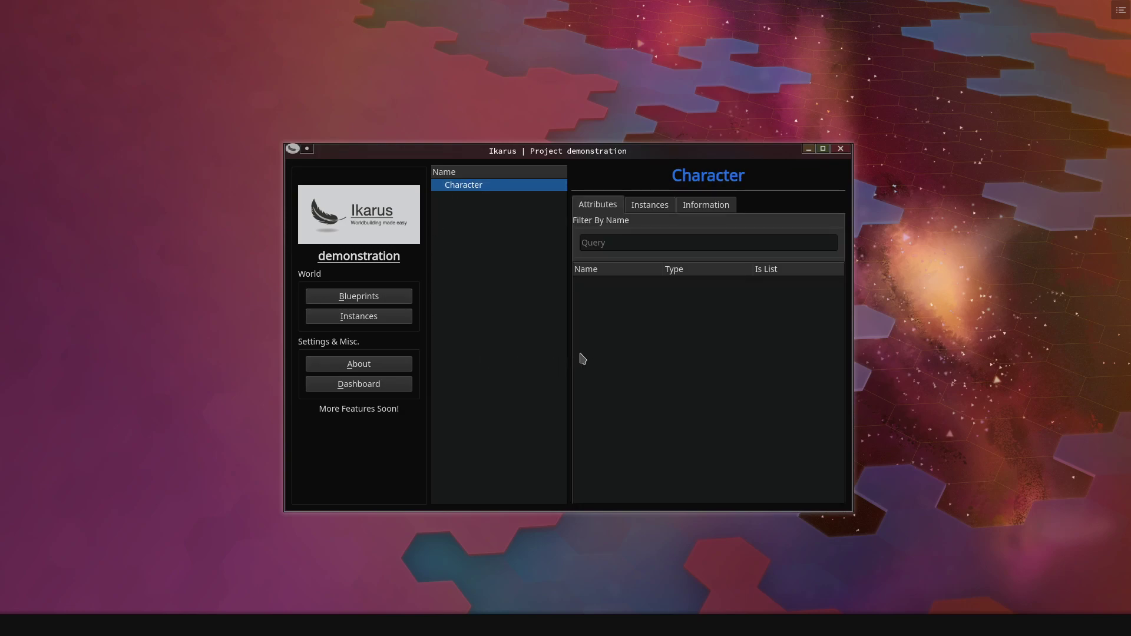
left_click(643, 206)
left_click(607, 204)
left_click(643, 204)
left_click(605, 206)
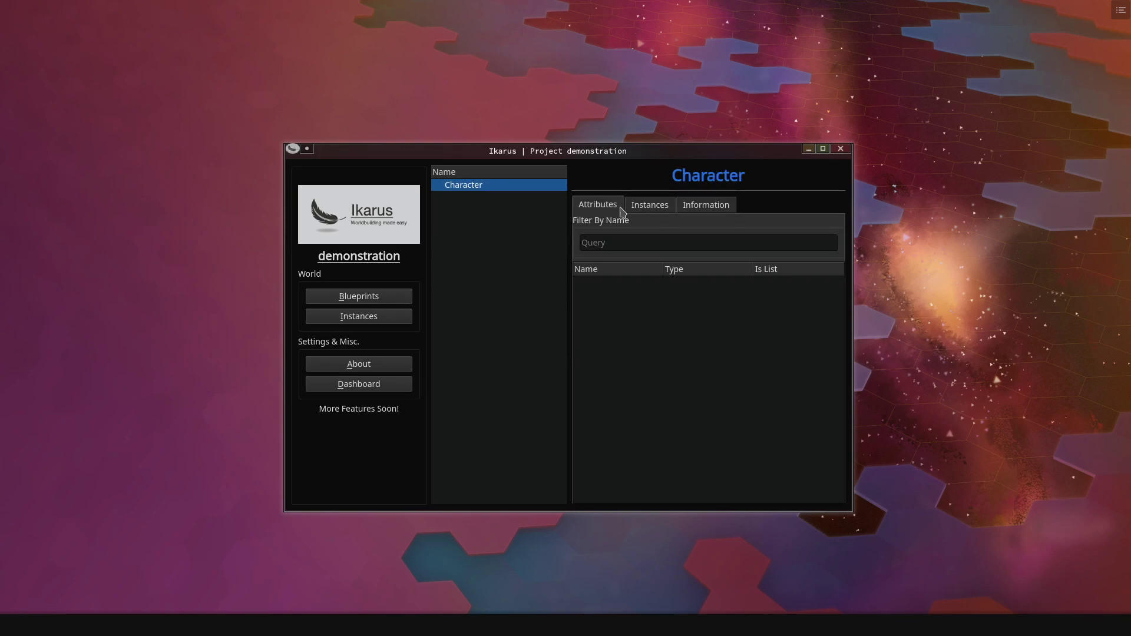
left_click(653, 209)
left_click(709, 204)
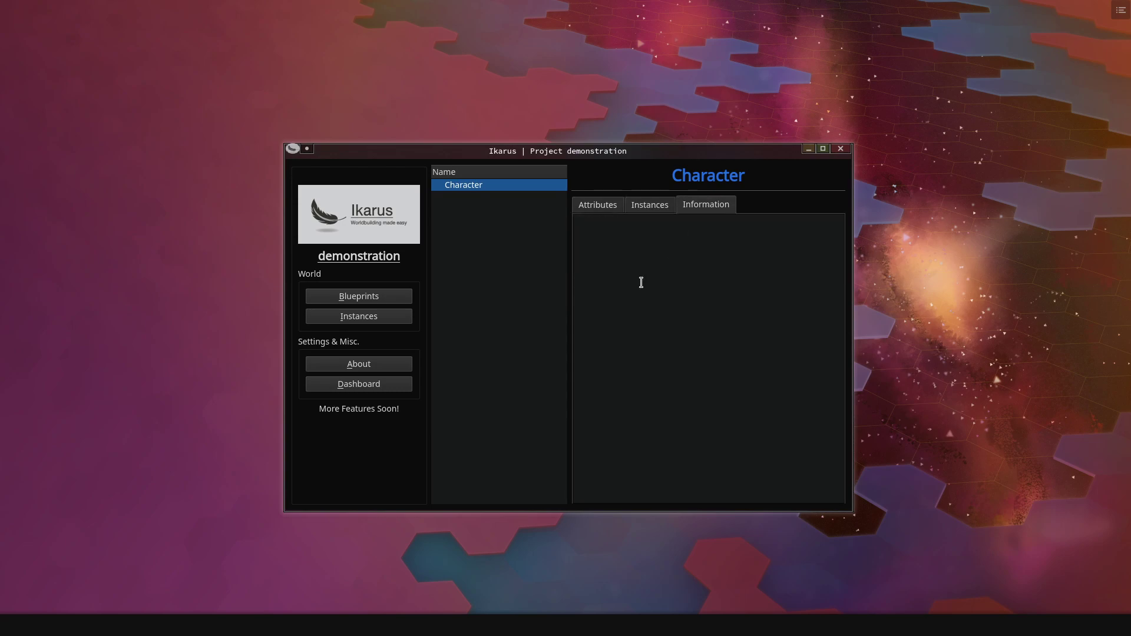
left_click(596, 207)
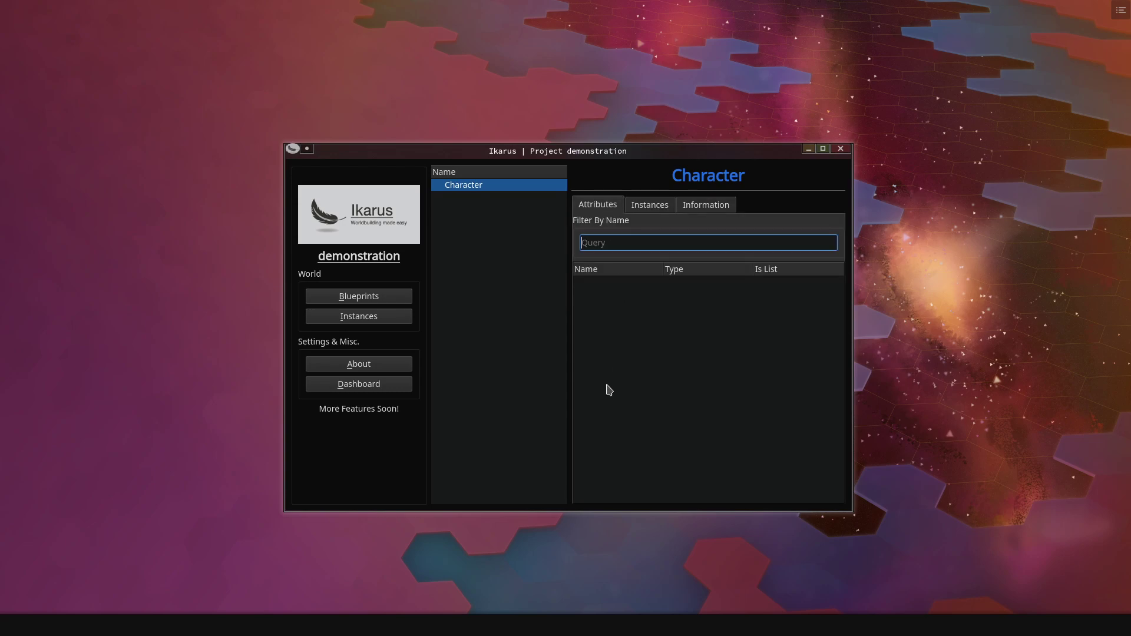
left_click(600, 348)
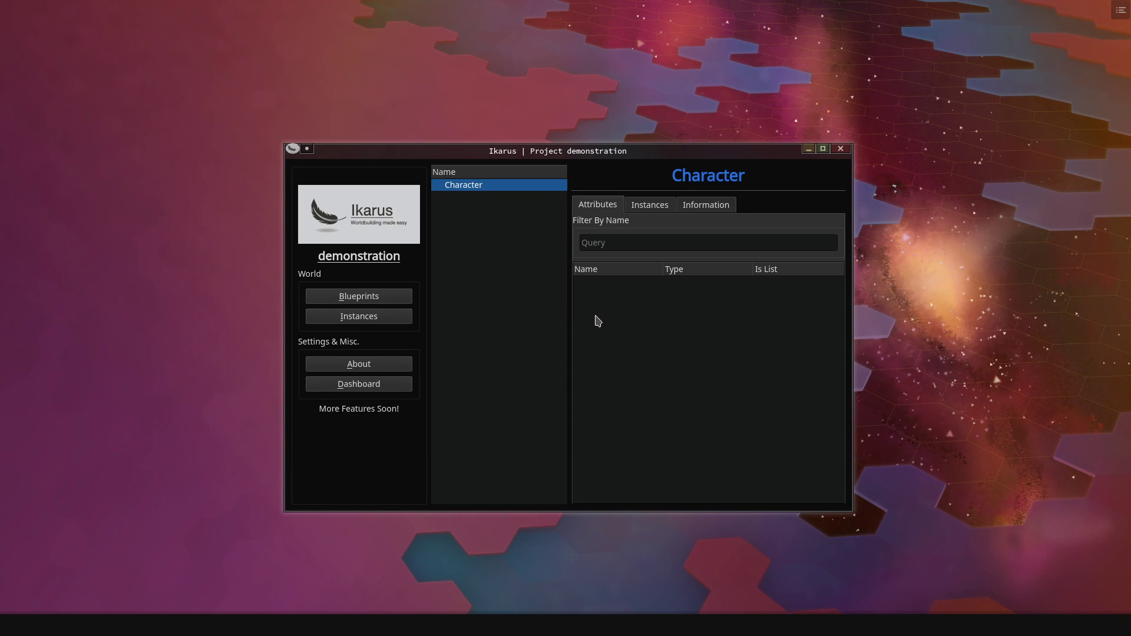
- Add a Number attribute named Age to the Character blueprint
right_click(597, 319)
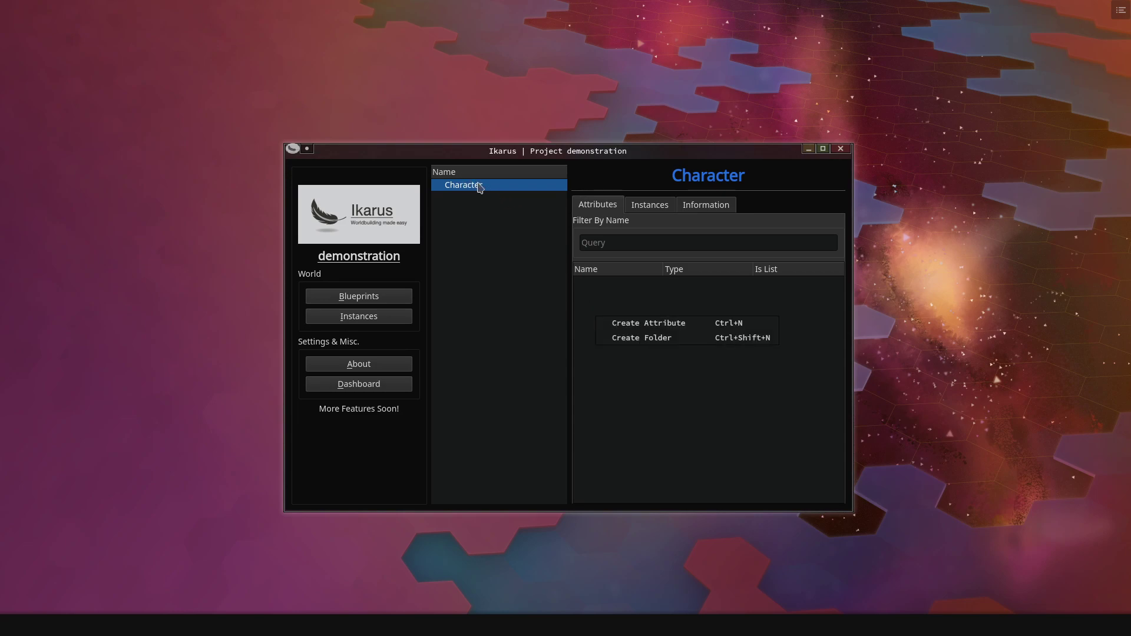
left_click(646, 324)
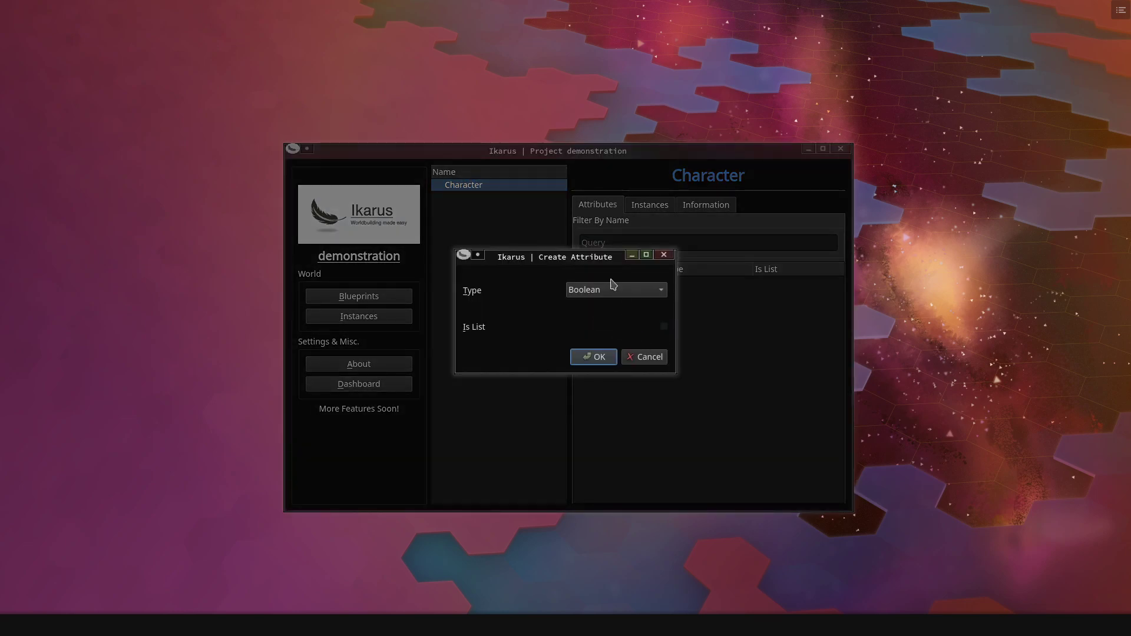
left_click(610, 284)
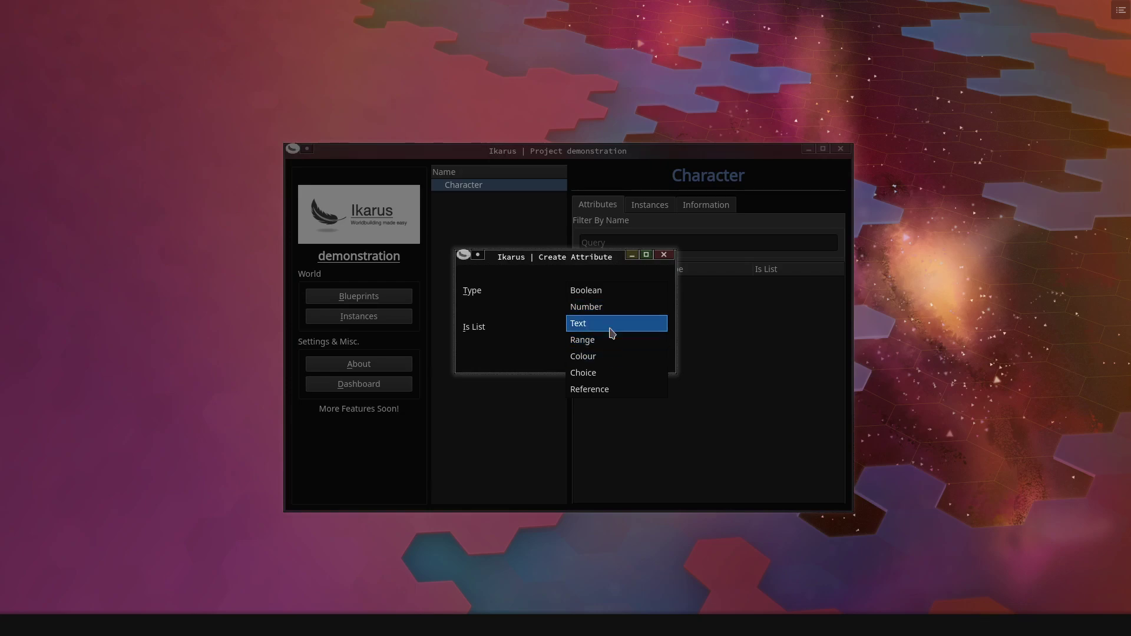
left_click(610, 307)
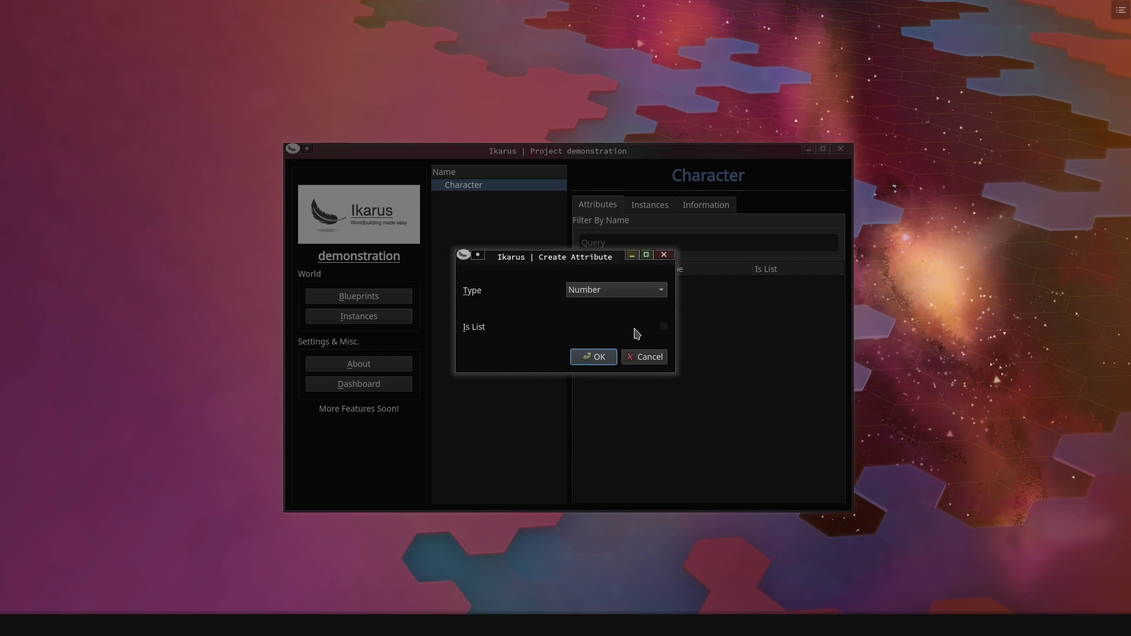
left_click(601, 358)
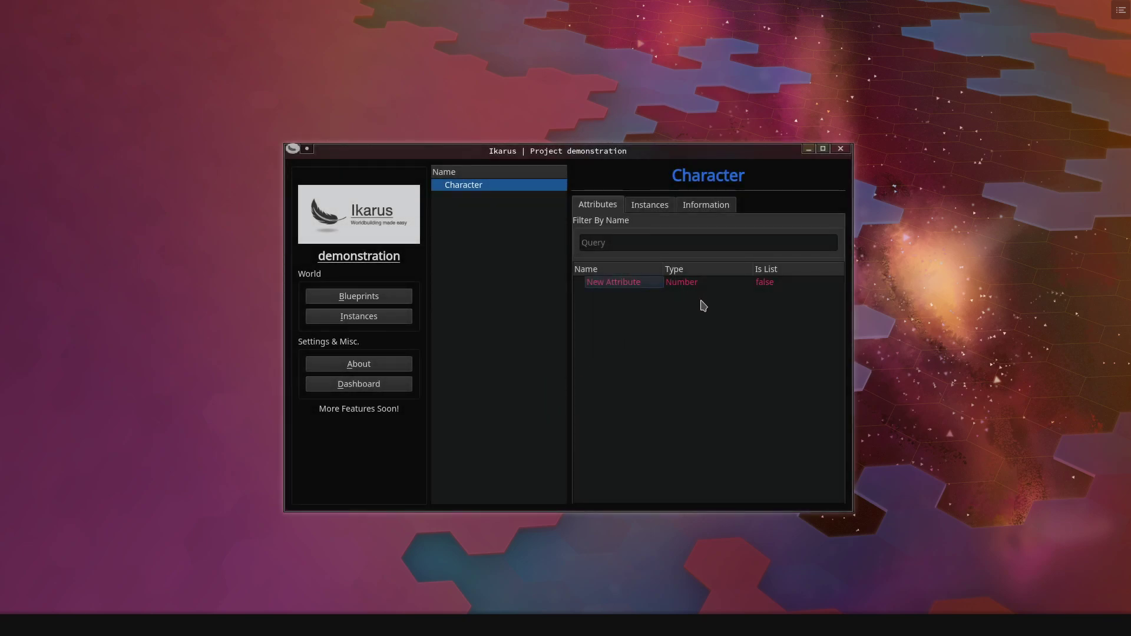
left_click(605, 283)
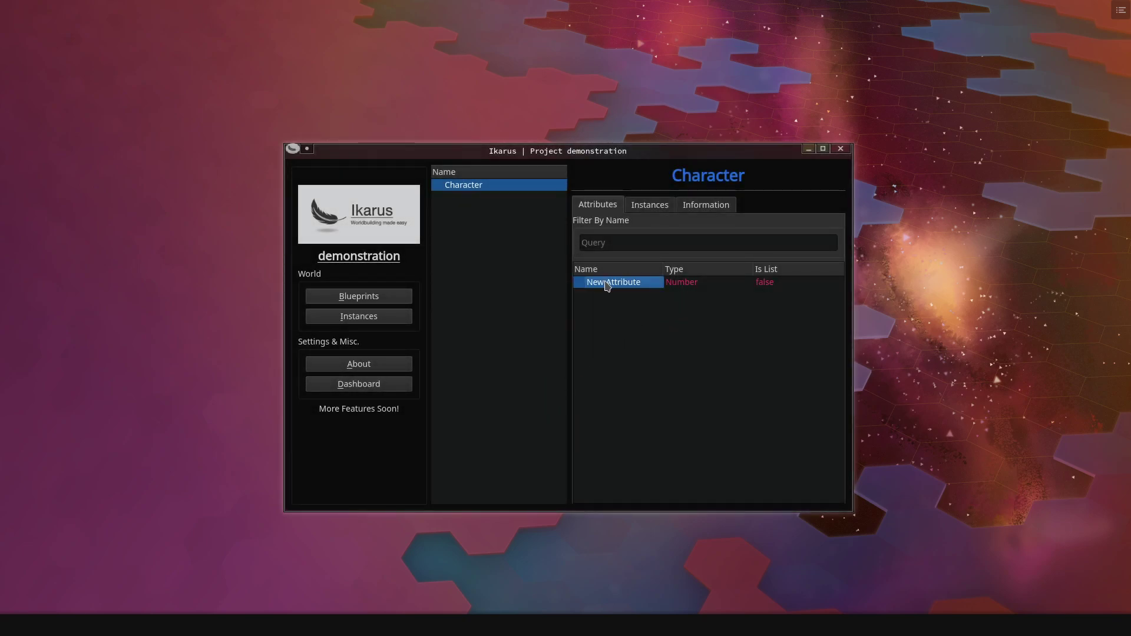
right_click(607, 285)
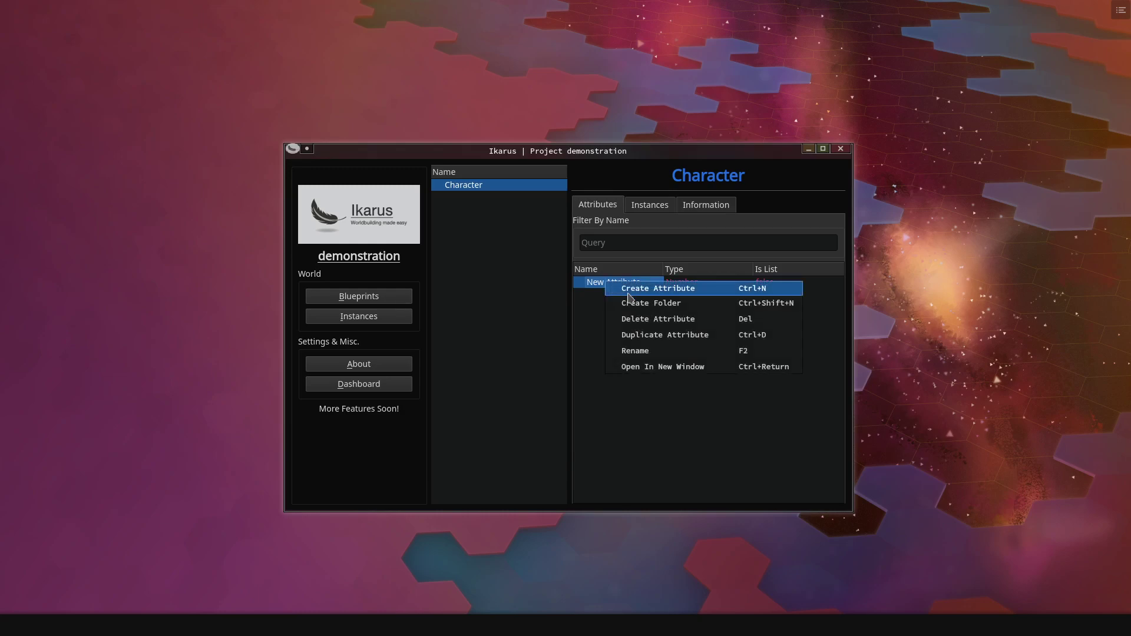
left_click(633, 352)
type("Age")
key("Return")
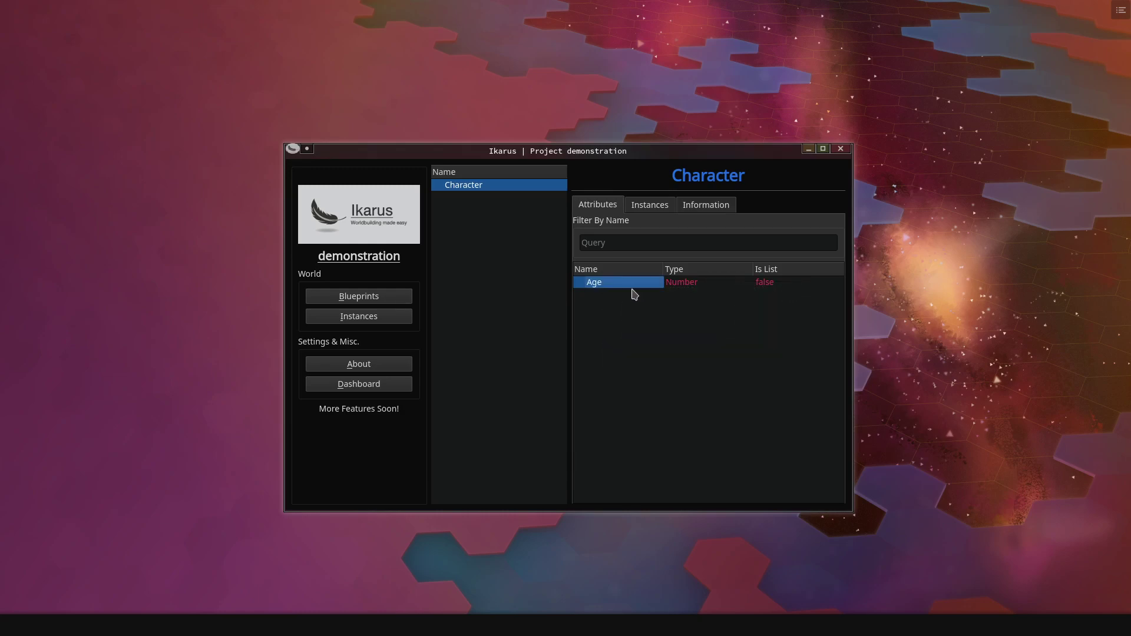
left_click(623, 295)
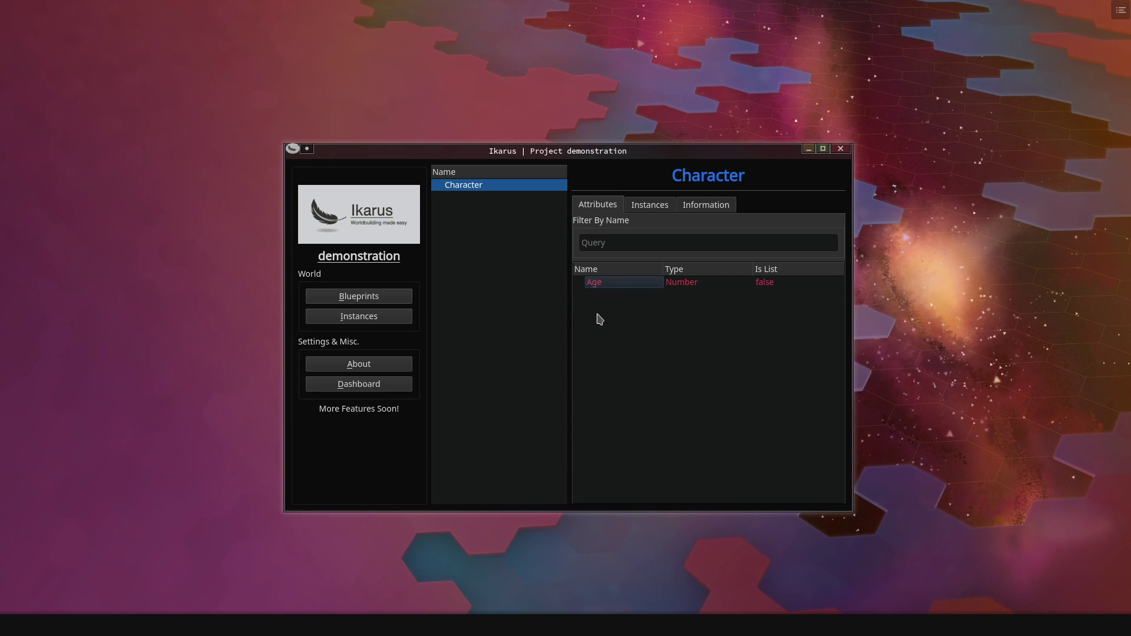
- Add a Boolean attribute named Is Dead
double_click(600, 319)
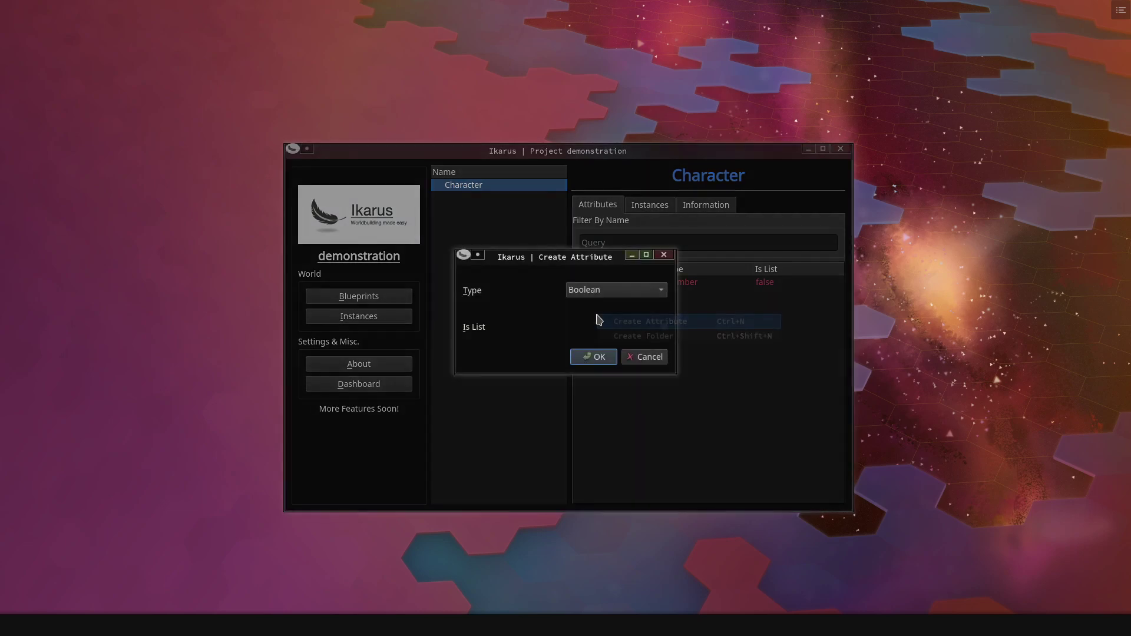
left_click(611, 290)
left_click(611, 290)
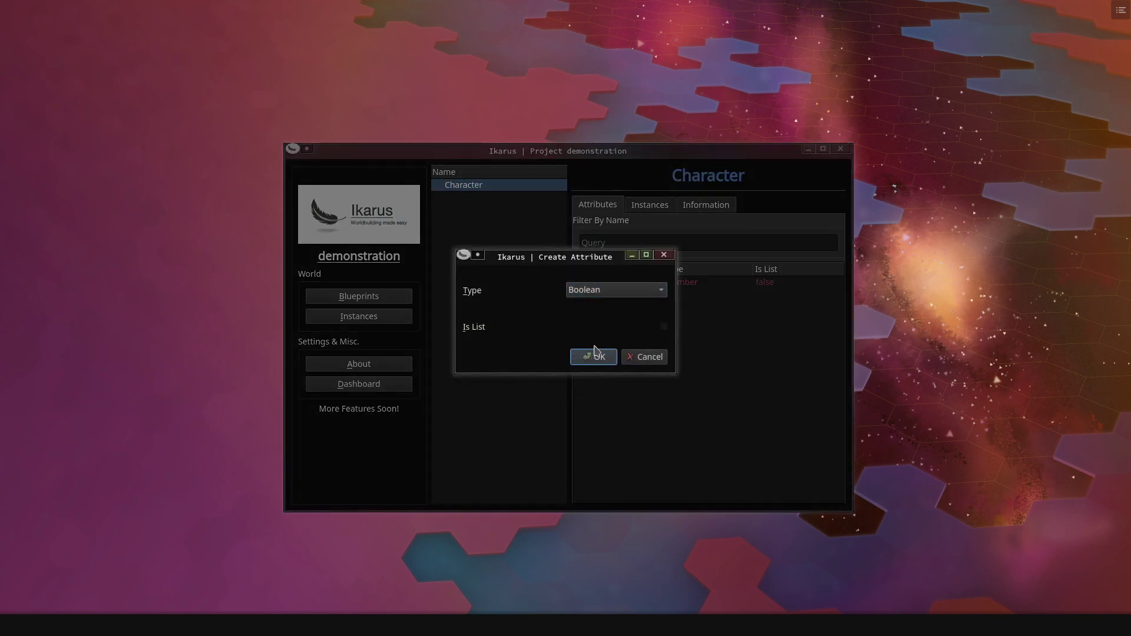
left_click(594, 357)
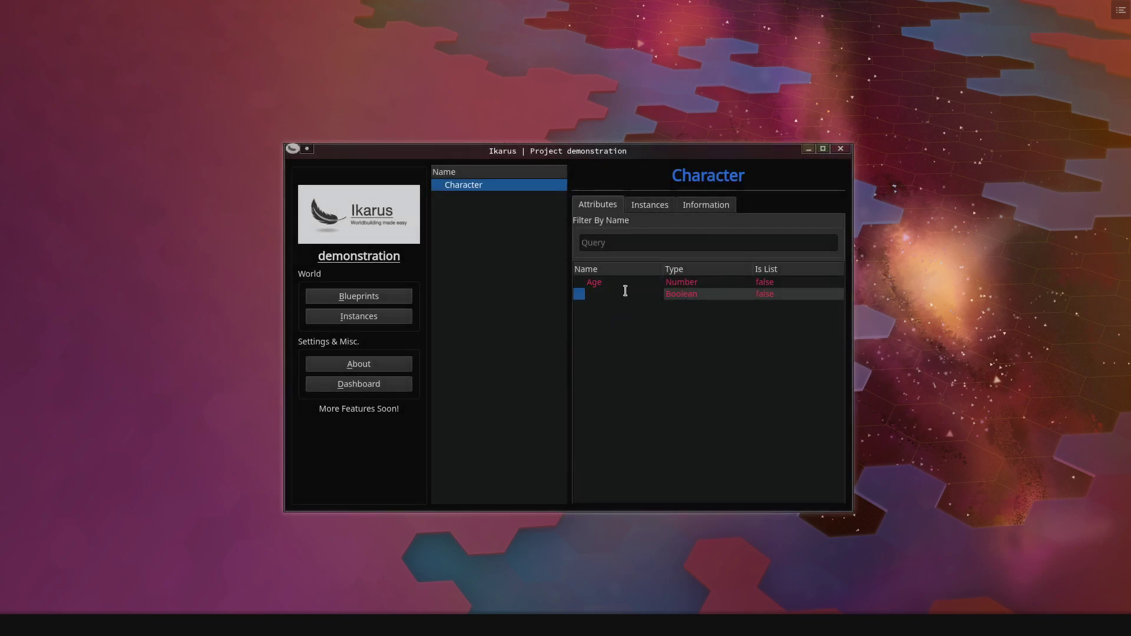
type("Is Dead")
key("Return")
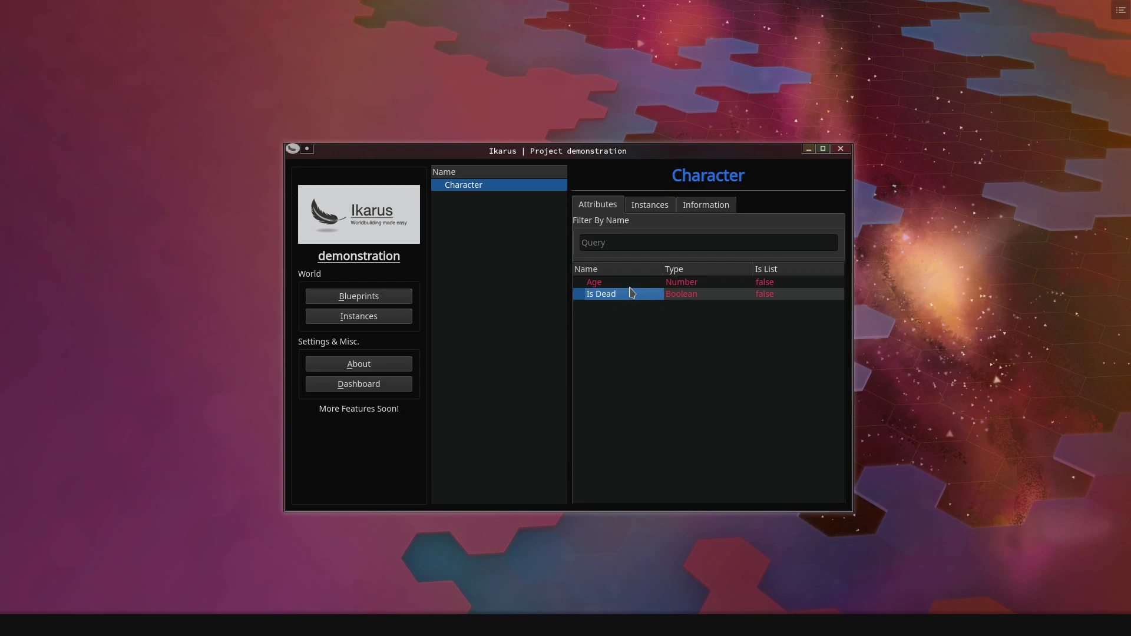
left_click(611, 315)
right_click(603, 339)
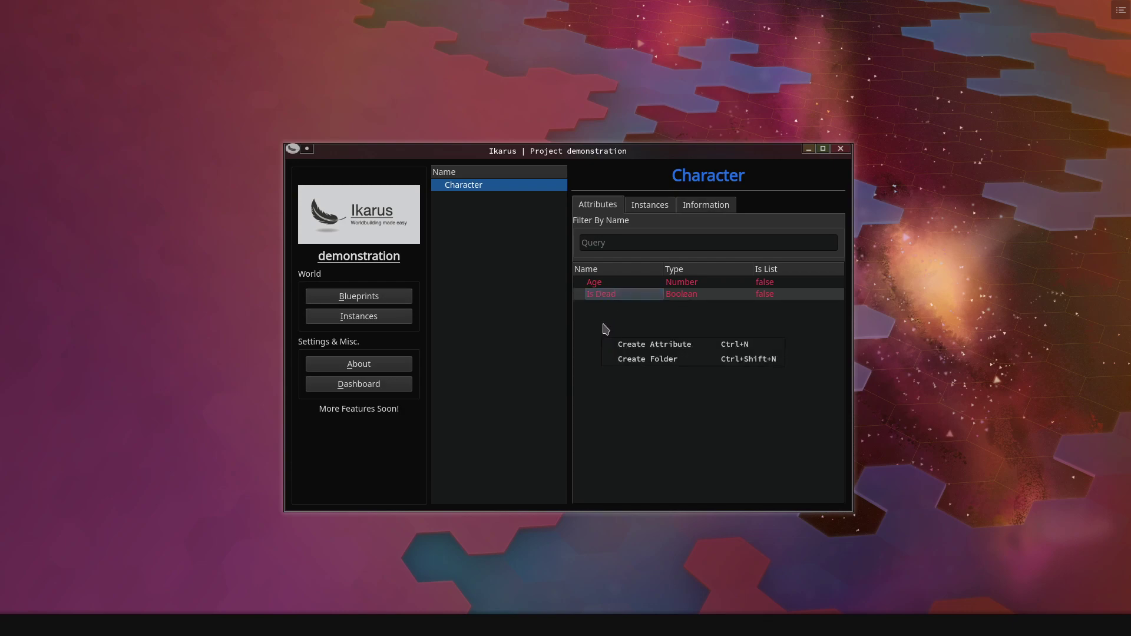
- Create a new attribute folder and name it Appearance
left_click(637, 360)
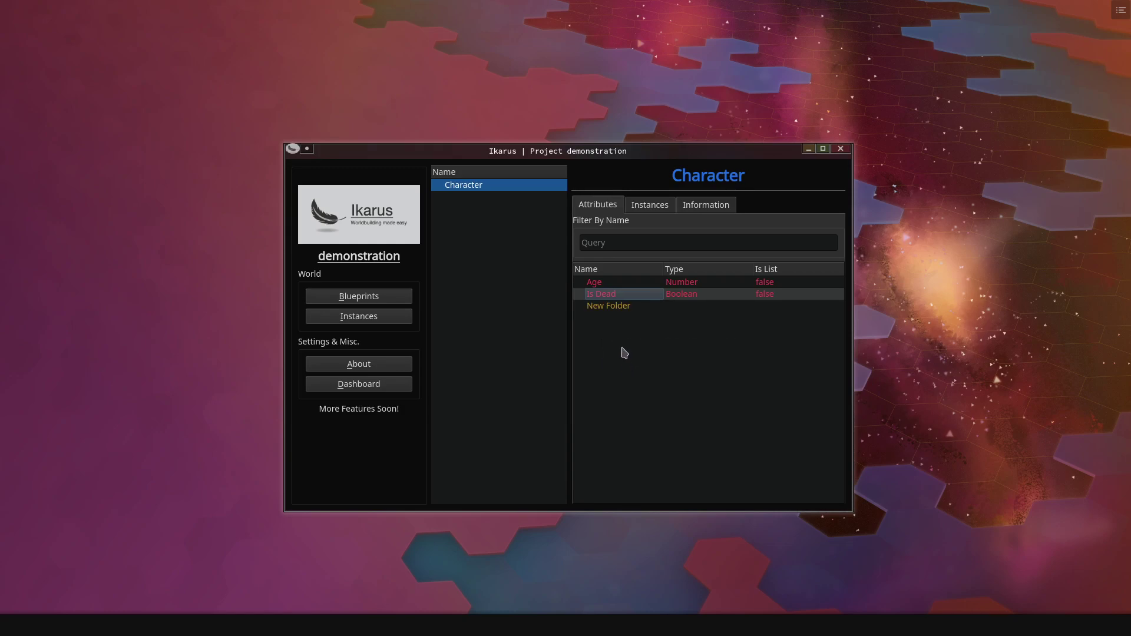
right_click(613, 309)
key("Escape")
double_click(611, 312)
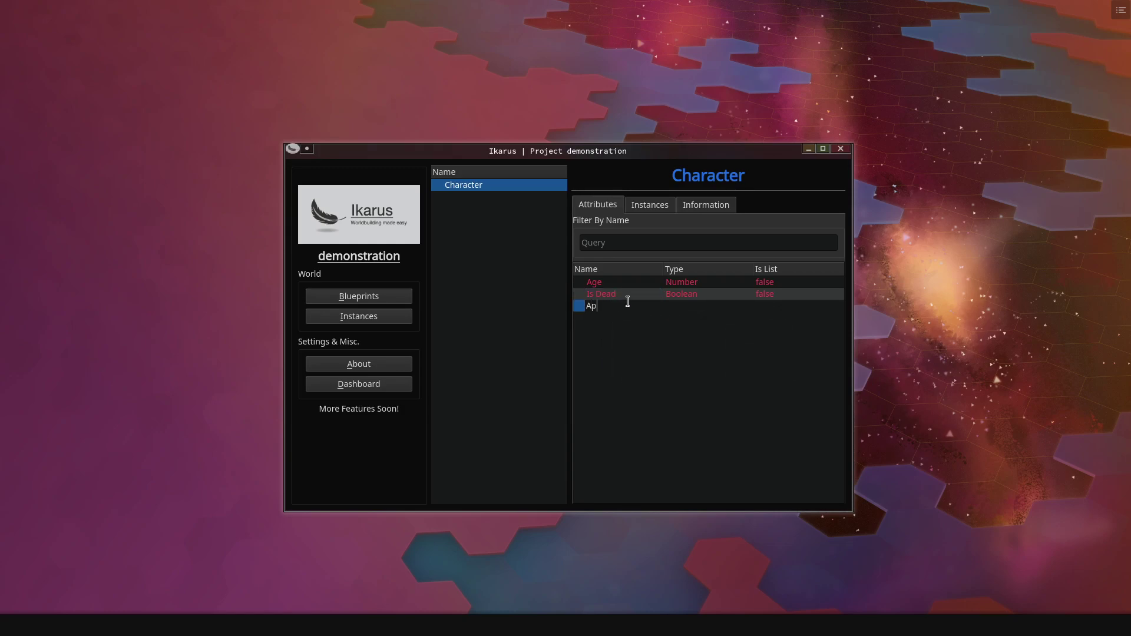
type("Appearance")
key("Return")
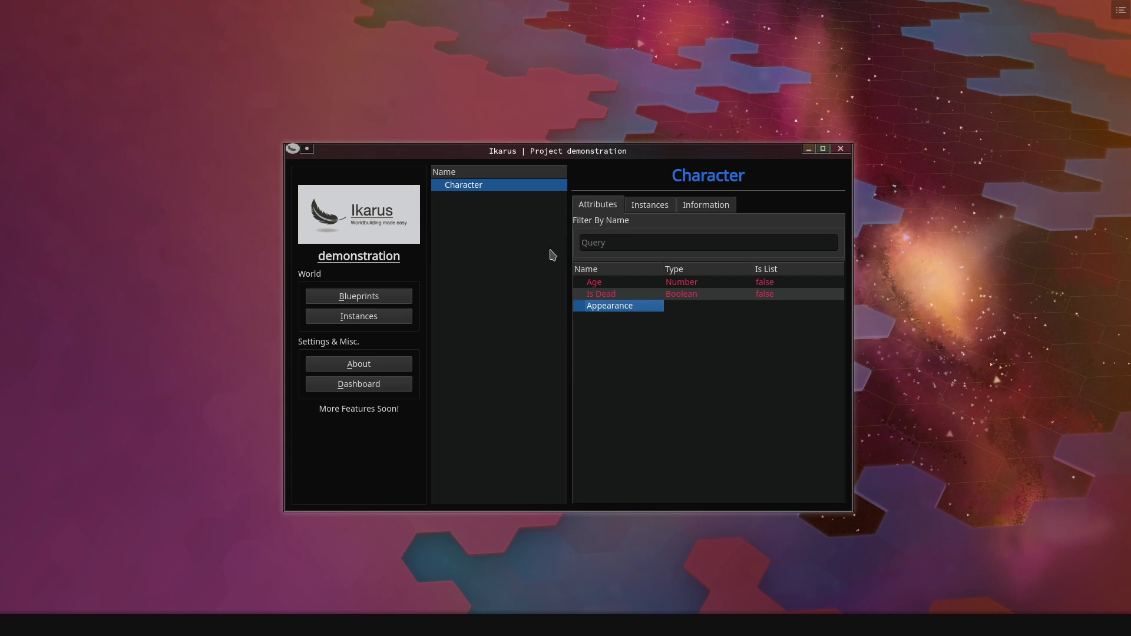
- Add a Colour attribute named Eye Colour inside the Appearance folder
right_click(608, 308)
left_click(613, 315)
left_click(626, 289)
left_click(595, 356)
left_click(592, 355)
double_click(623, 318)
type("Eye Colour")
key("Return")
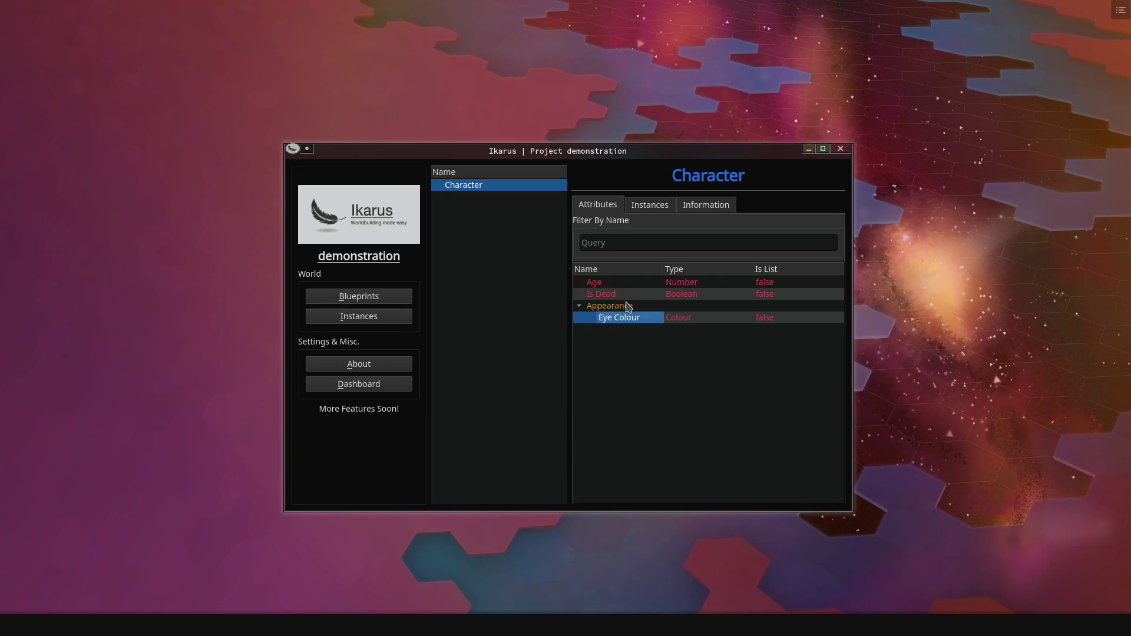
- Add a second Colour attribute, Skin Colour, inside Appearance
right_click(627, 307)
left_click(635, 309)
left_click(618, 290)
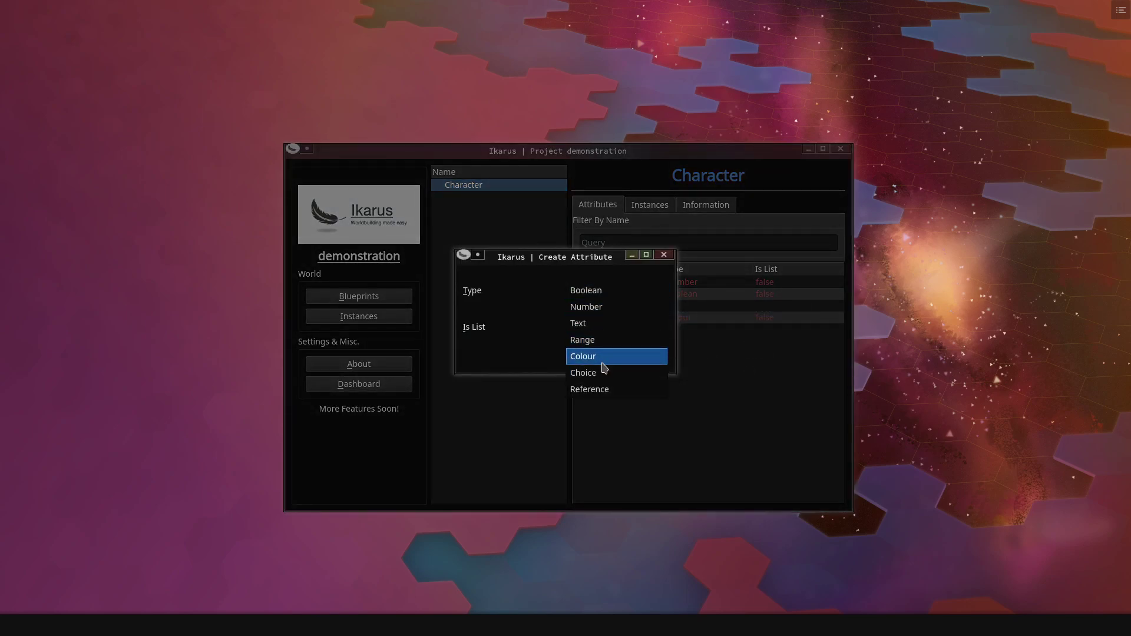
left_click(604, 356)
left_click(601, 358)
type("S")
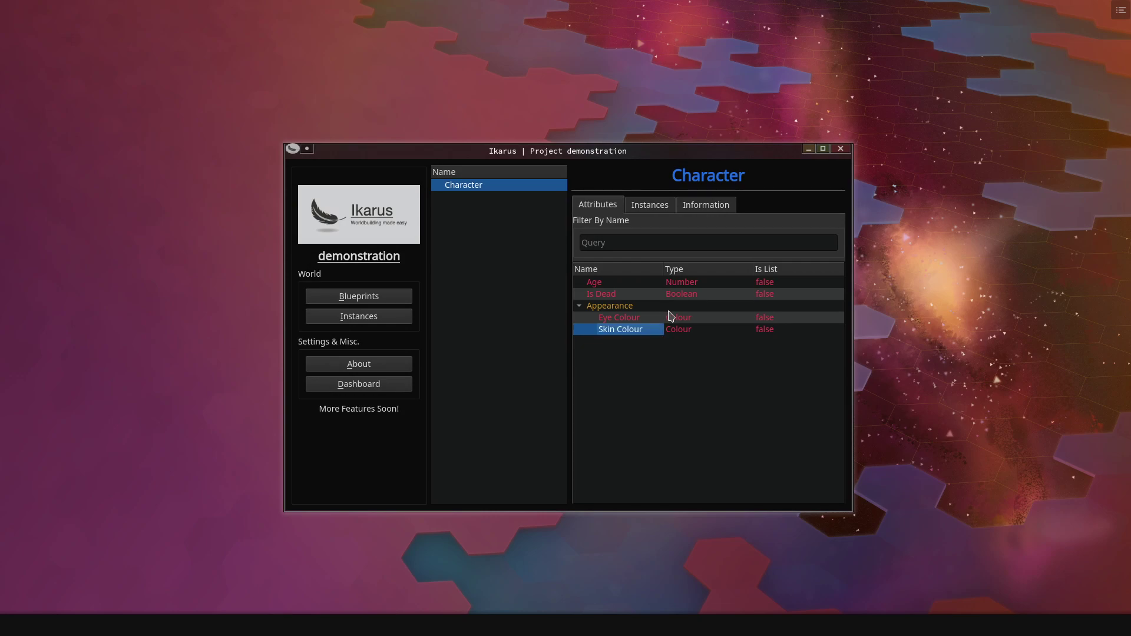
- Add a Number attribute named Height inside Appearance
right_click(622, 307)
left_click(635, 312)
left_click(618, 291)
left_click(601, 313)
left_click(591, 356)
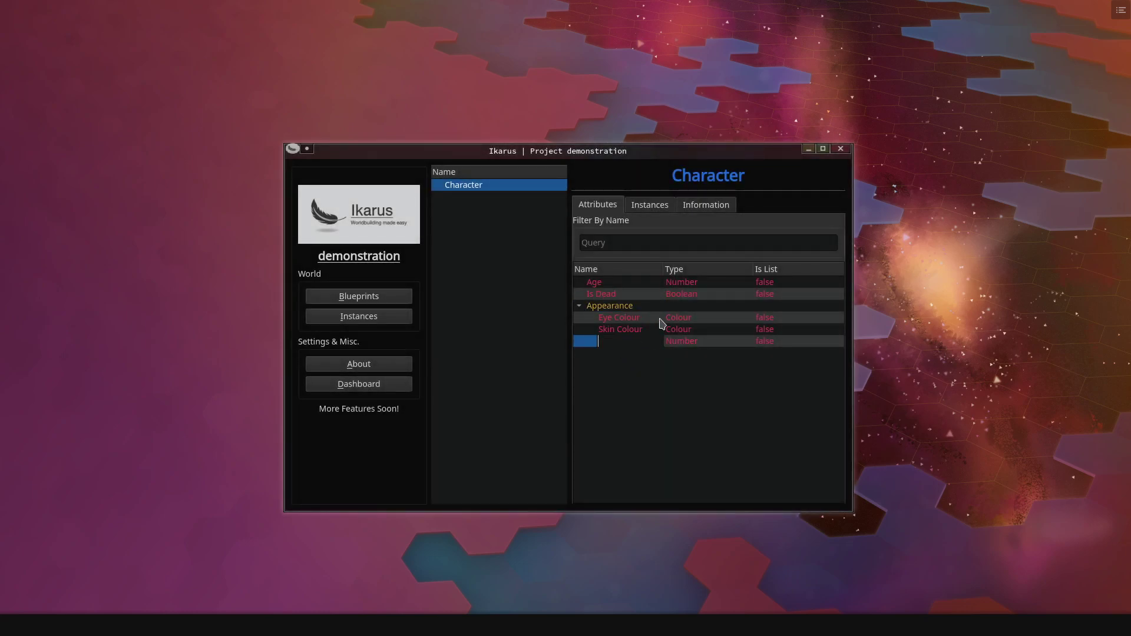
type("Height")
key("Return")
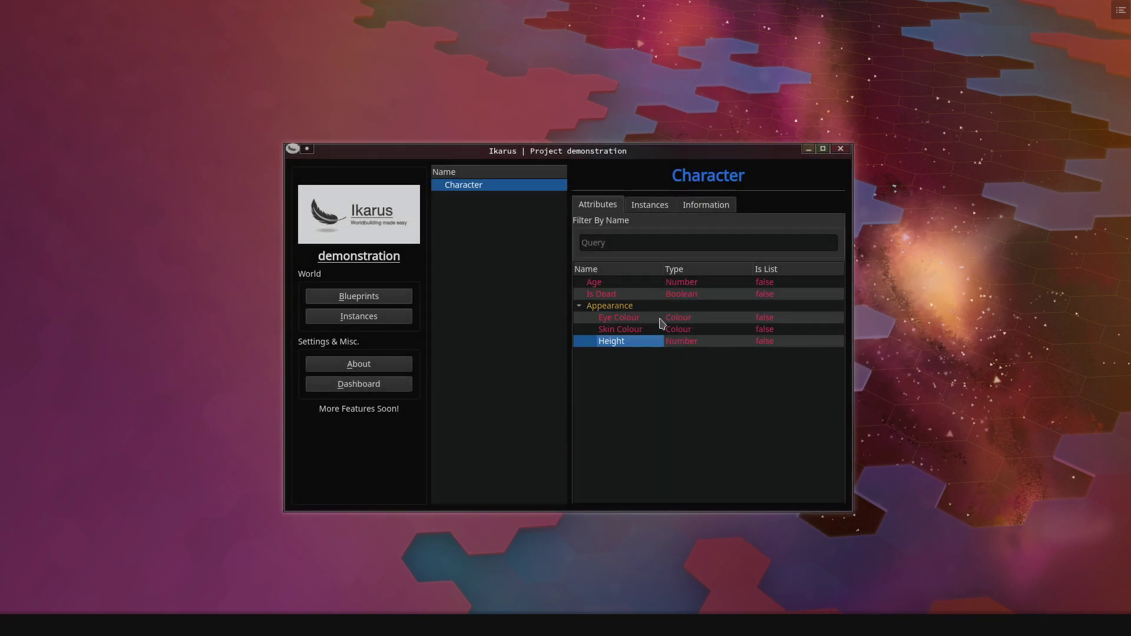
left_click(617, 345, "ctrl")
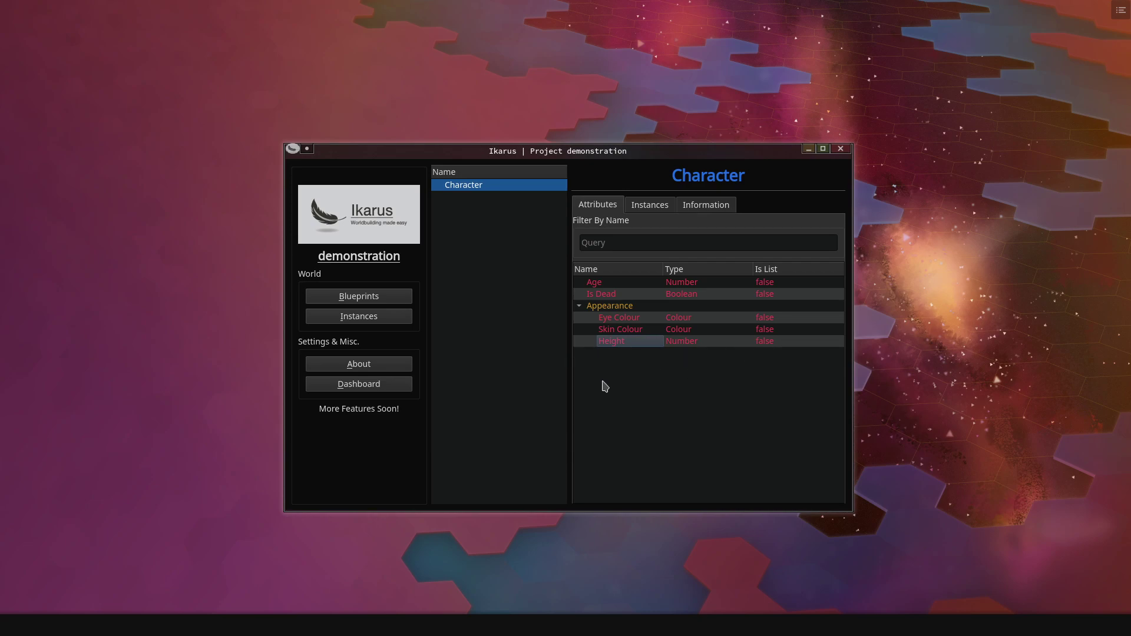
- Add a top-level Text attribute with Is List ticked, named Hobbies
right_click(585, 391)
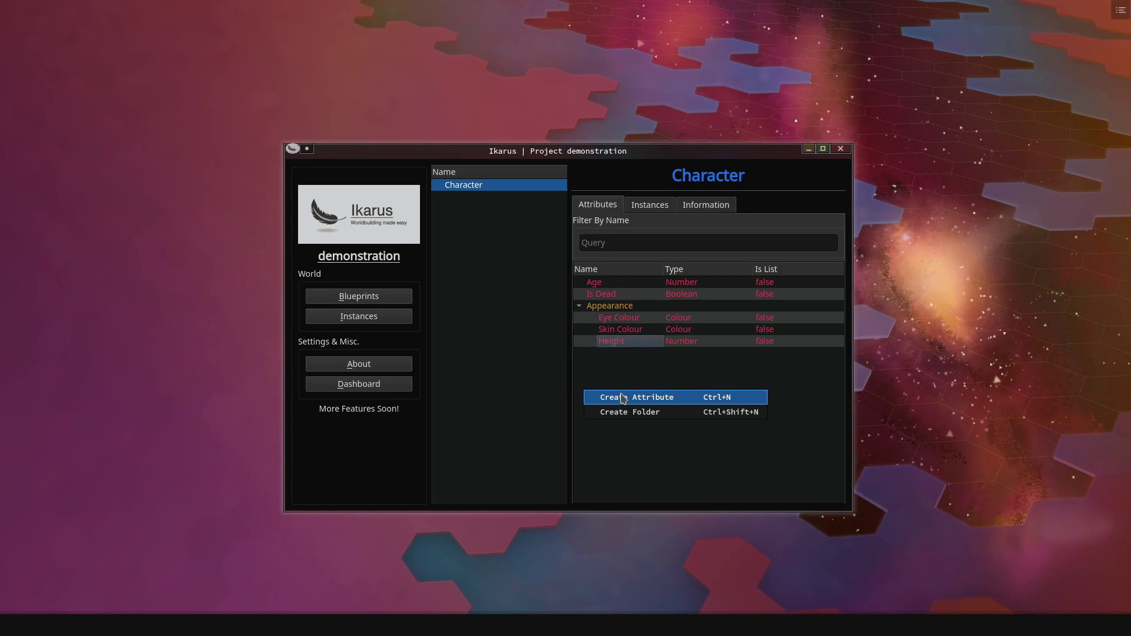
left_click(622, 399)
left_click(593, 291)
left_click(589, 324)
left_click(598, 290)
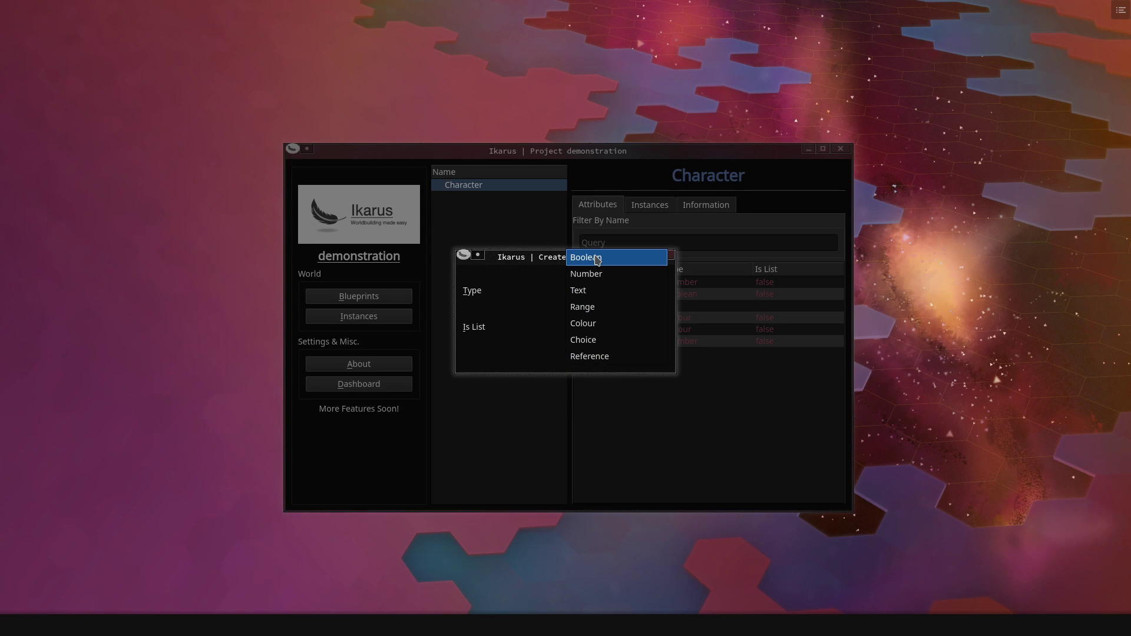
left_click(594, 291)
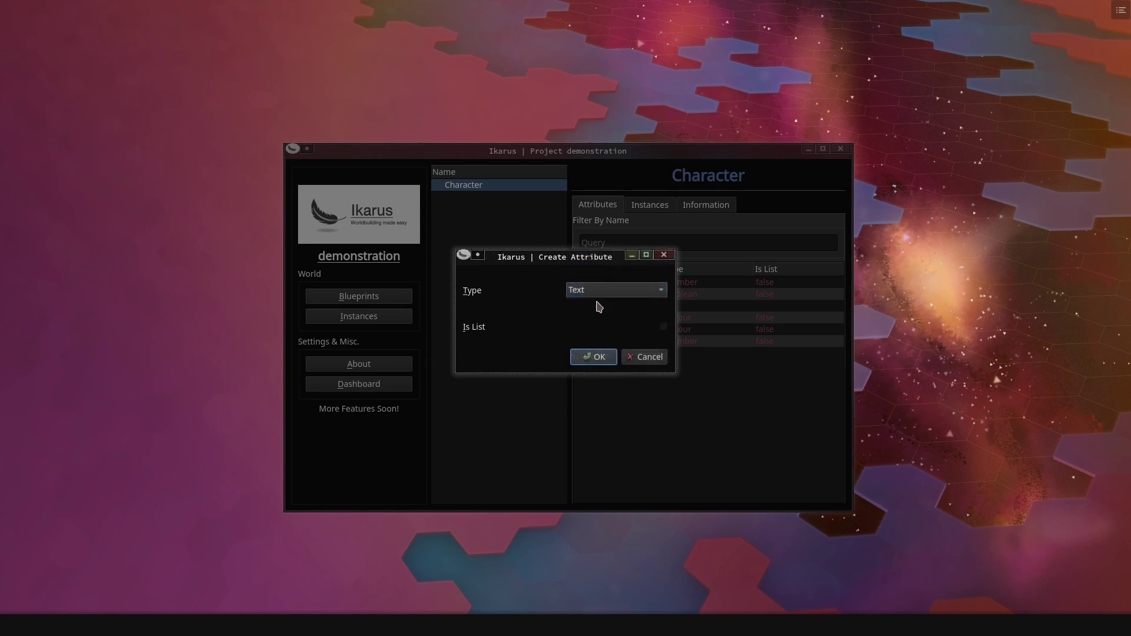
left_click(664, 327)
left_click(581, 358)
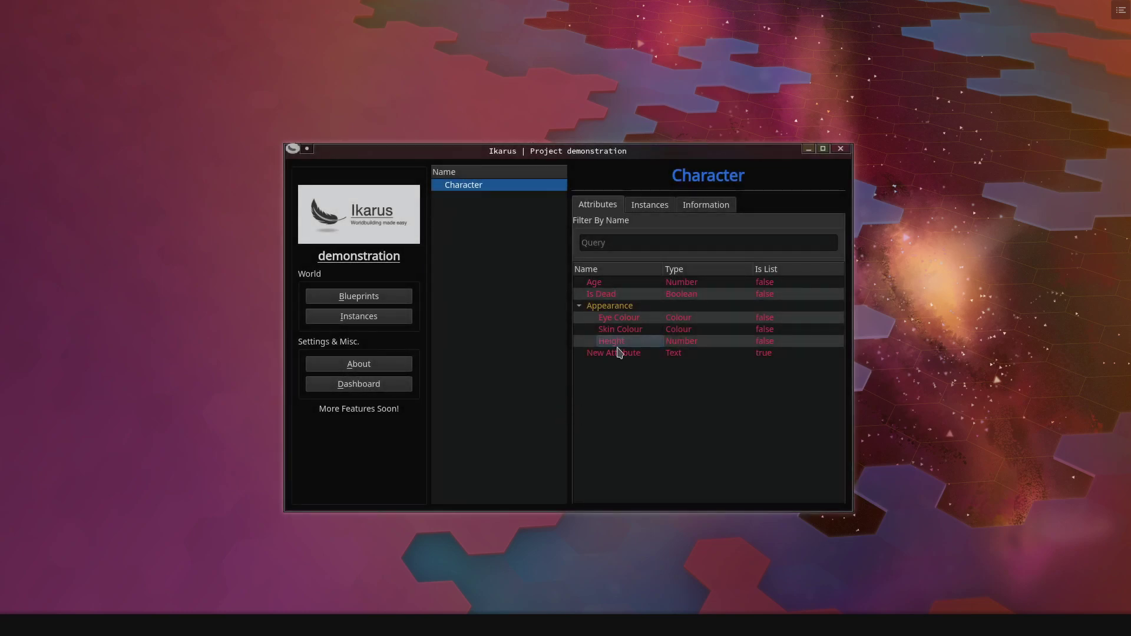
double_click(619, 352)
type("Hobbies")
key("Return")
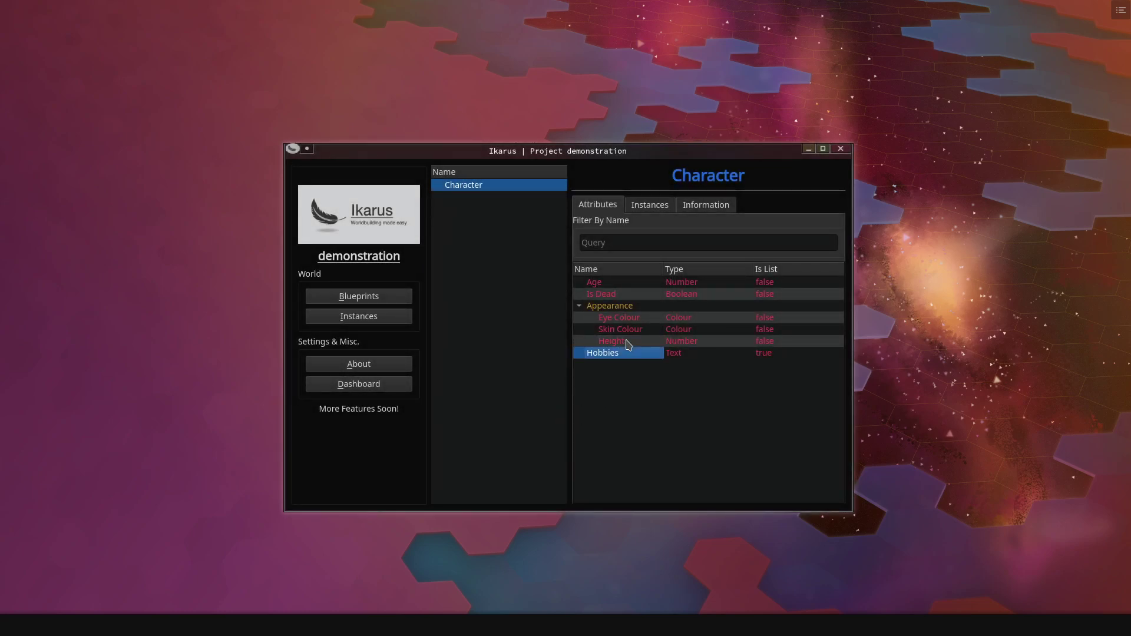
left_click(624, 370)
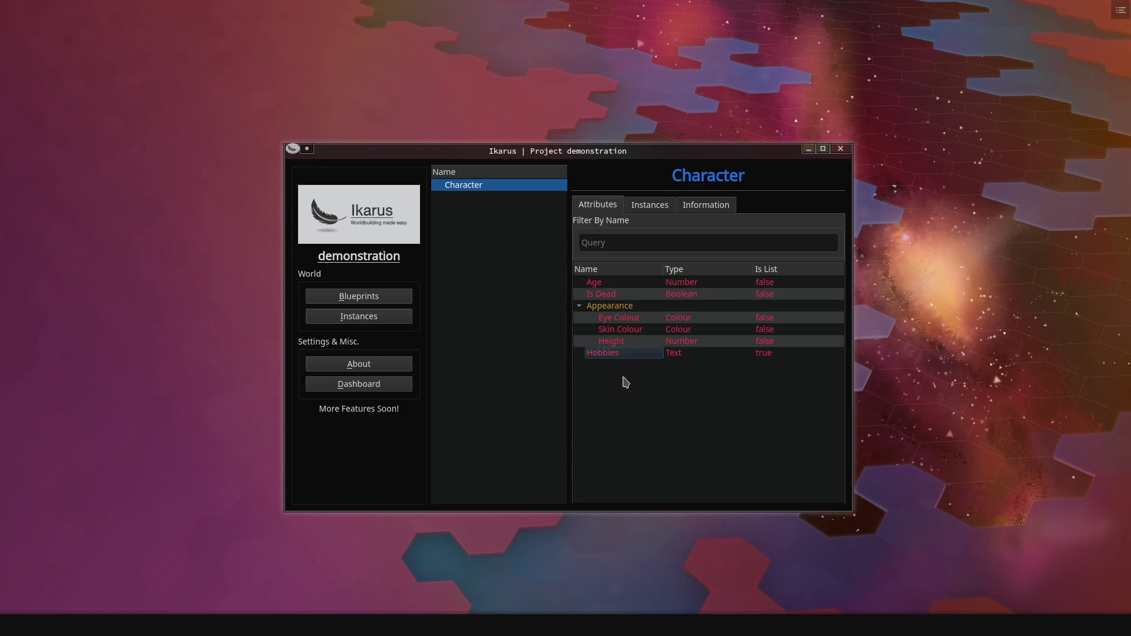
- Create a Character instance, open New Character, and expand its Appearance values
left_click(361, 317)
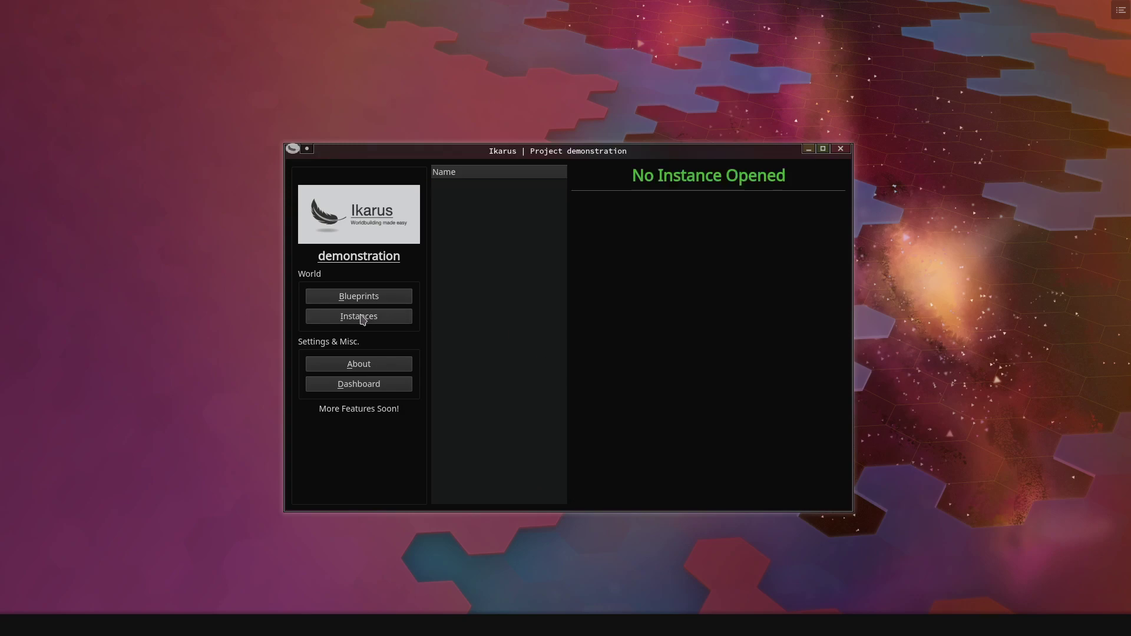
right_click(474, 208)
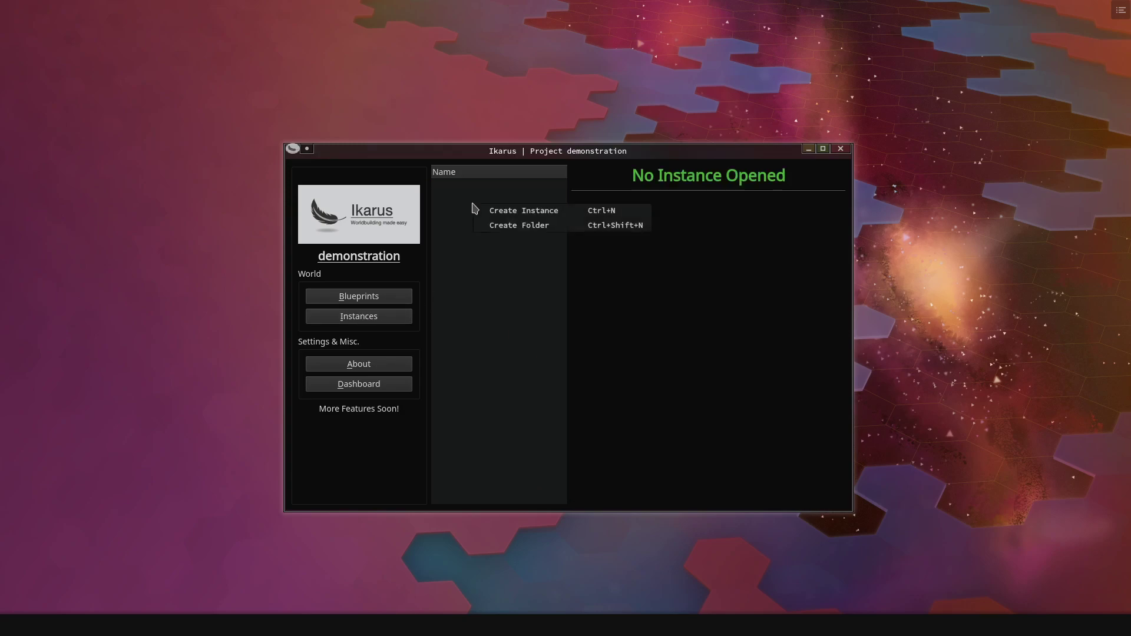
left_click(516, 217)
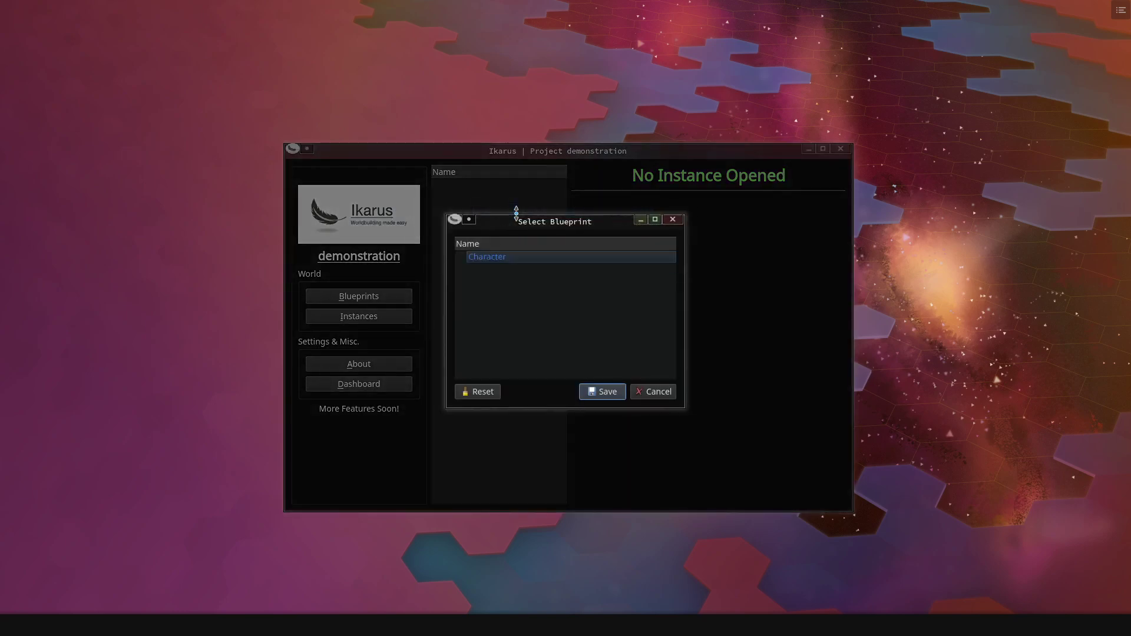
left_click(511, 261)
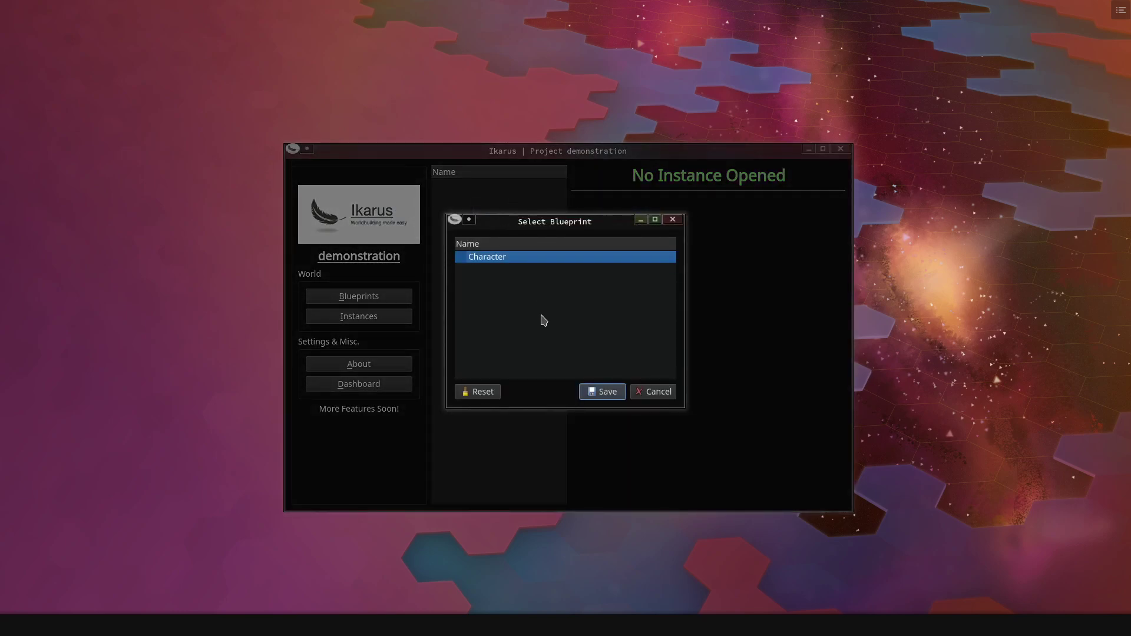
left_click(597, 391)
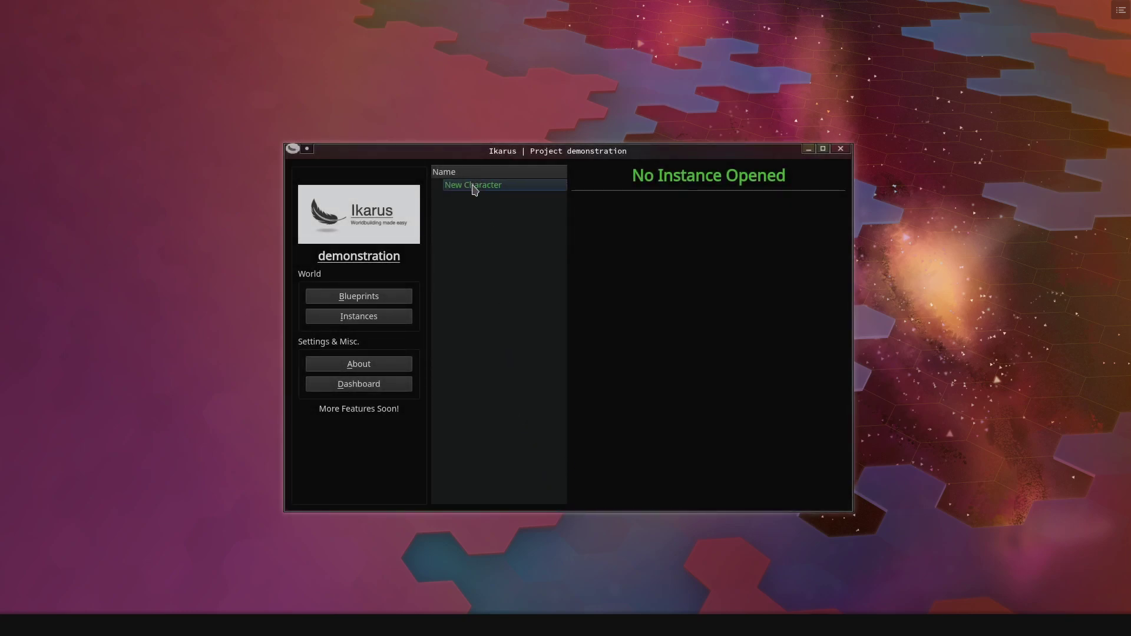
left_click(474, 188)
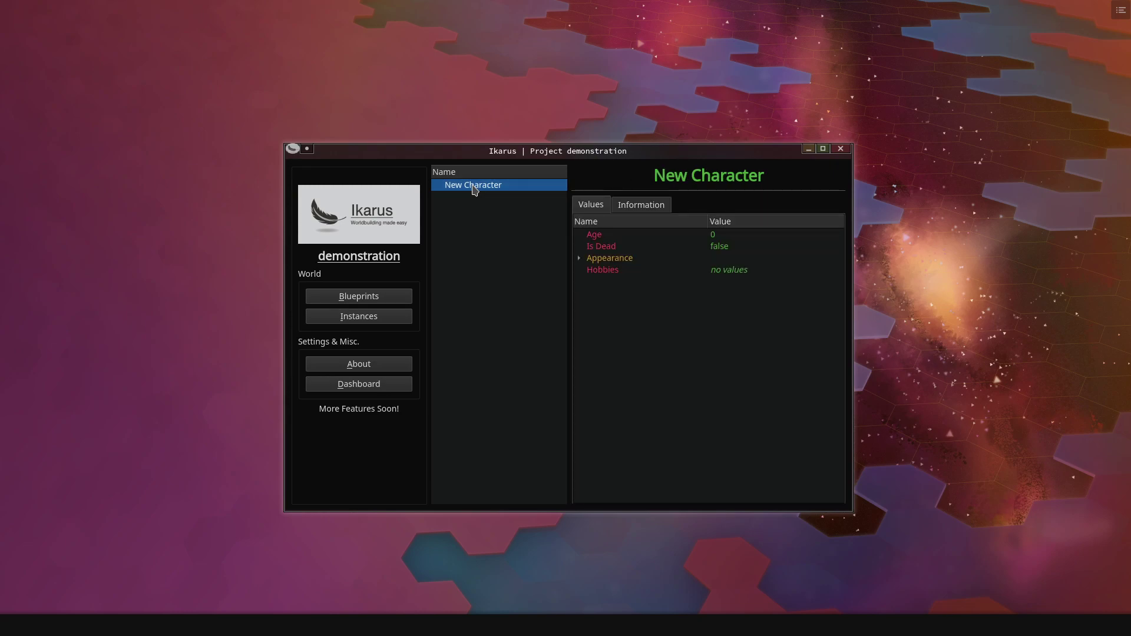
left_click(579, 262)
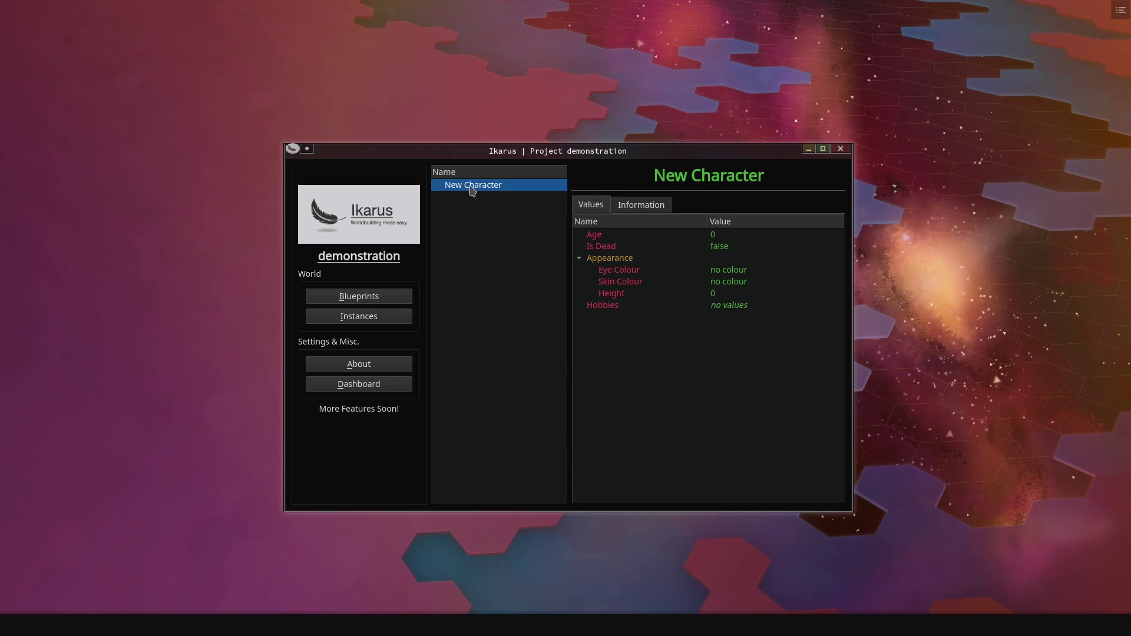
- Rename the instance to the character's full name and set Age to 42
double_click(489, 184)
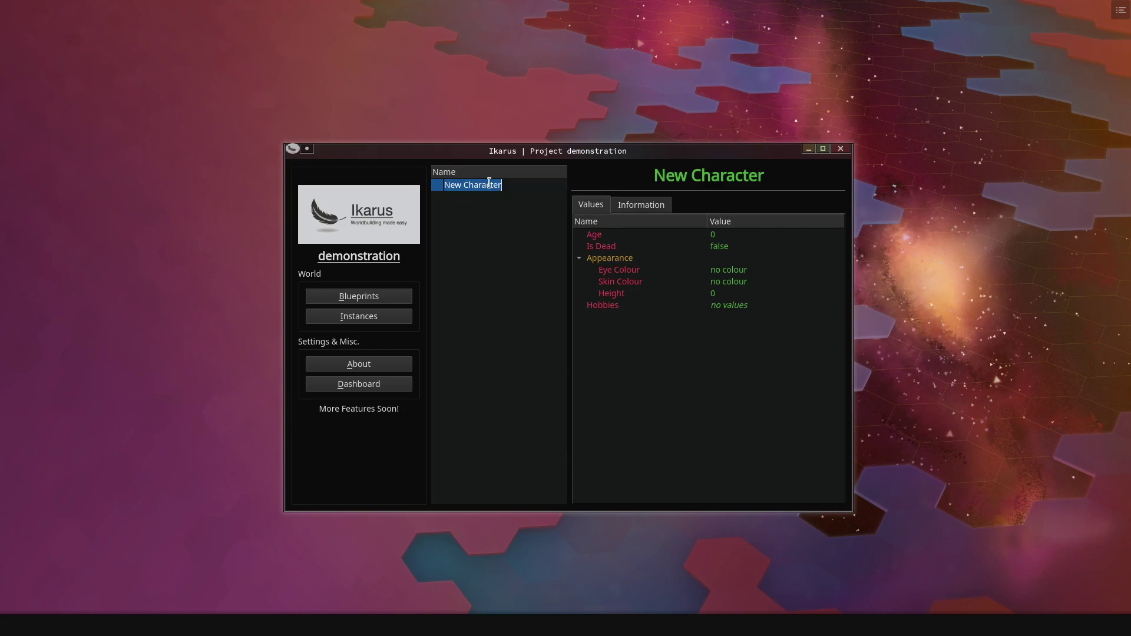
type("Peter Bauldrun")
key("Return")
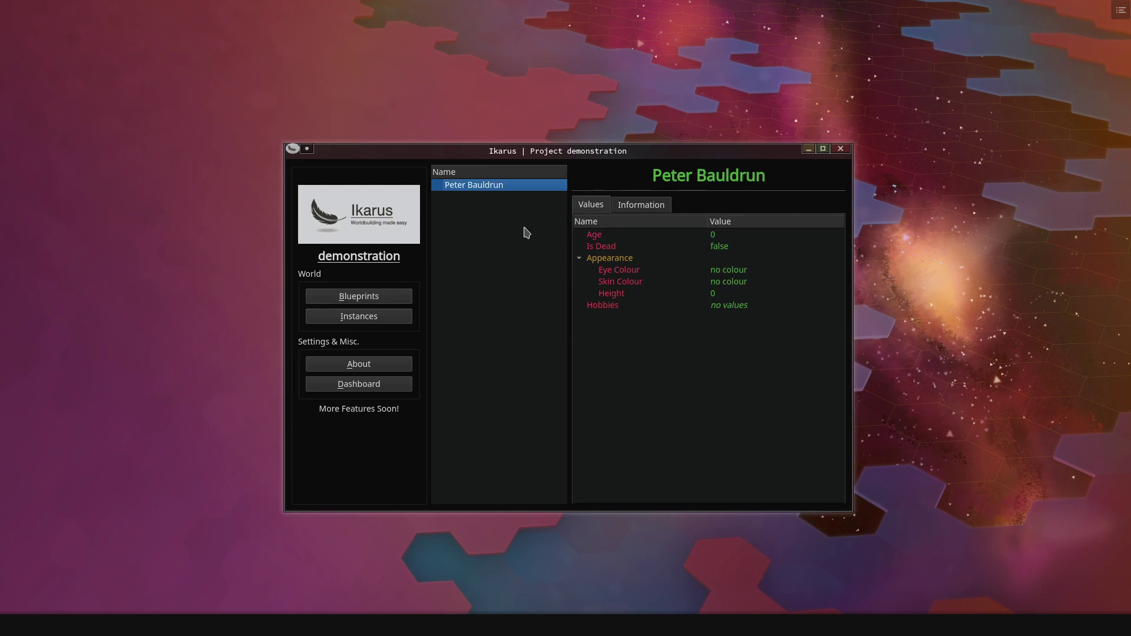
double_click(725, 235)
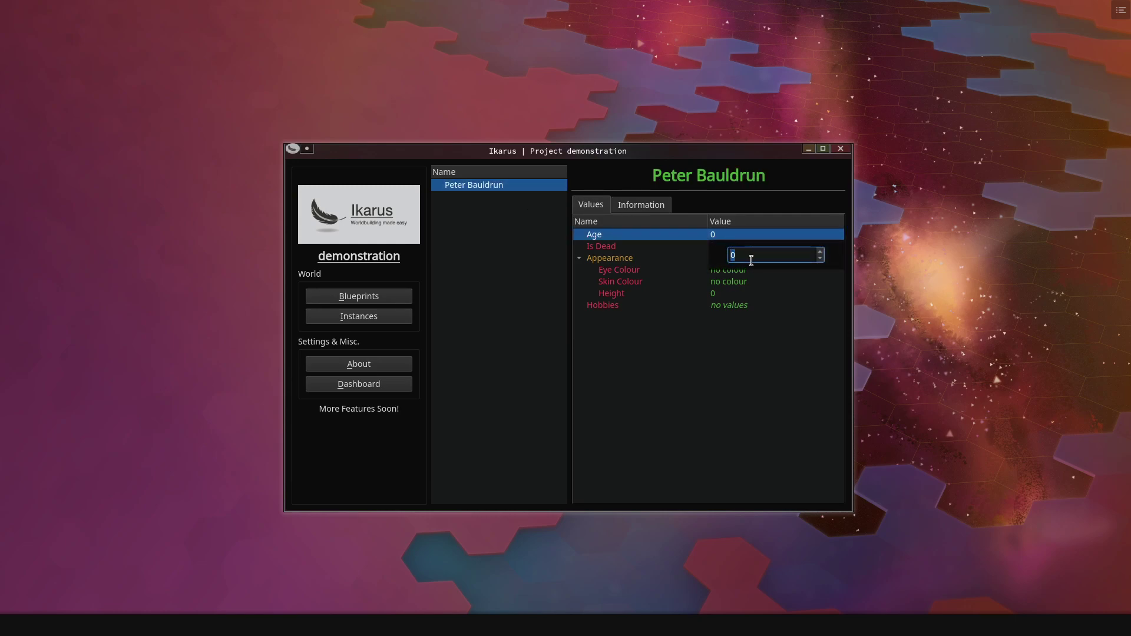
type("42")
key("Return")
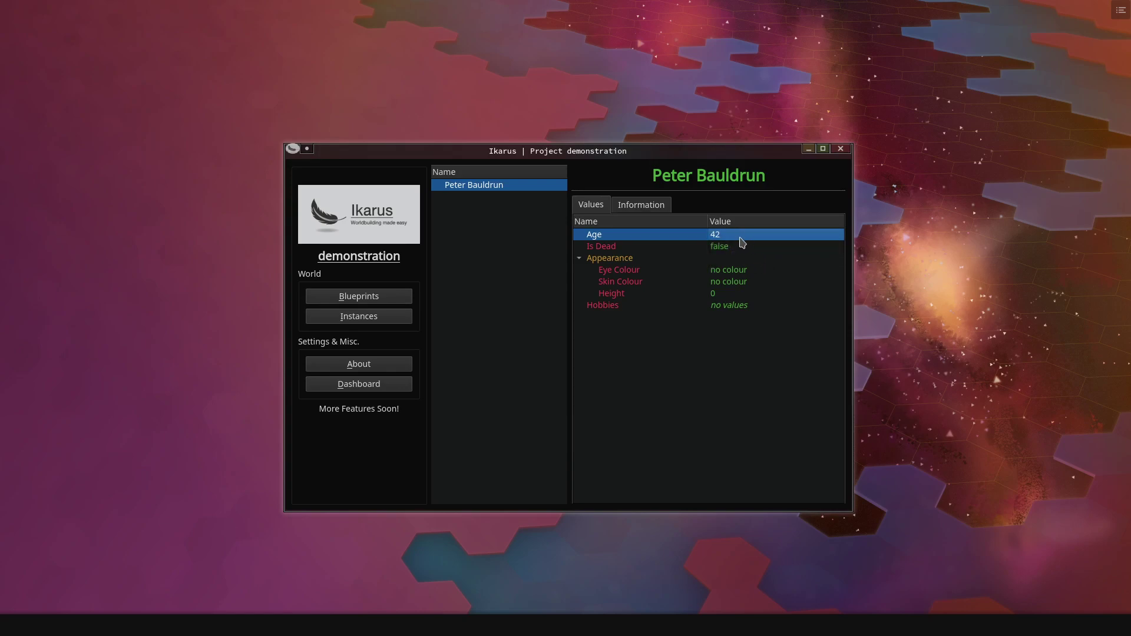
- Set Eye Colour to Light Red
double_click(739, 272)
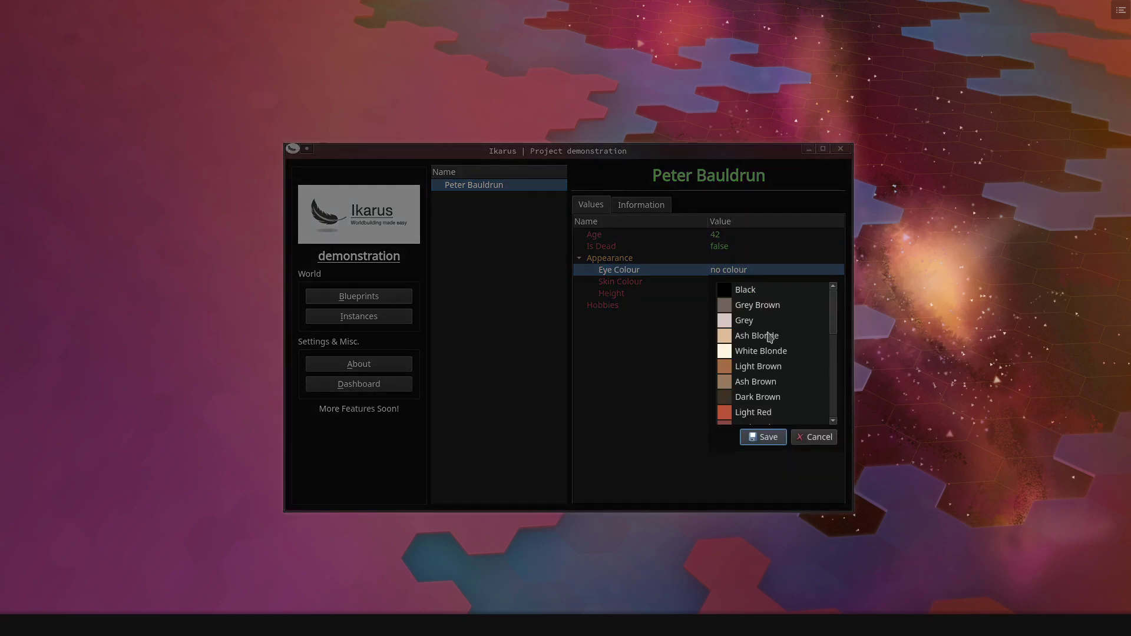
scroll(775, 311, "down", 1)
scroll(771, 371, "down", 1)
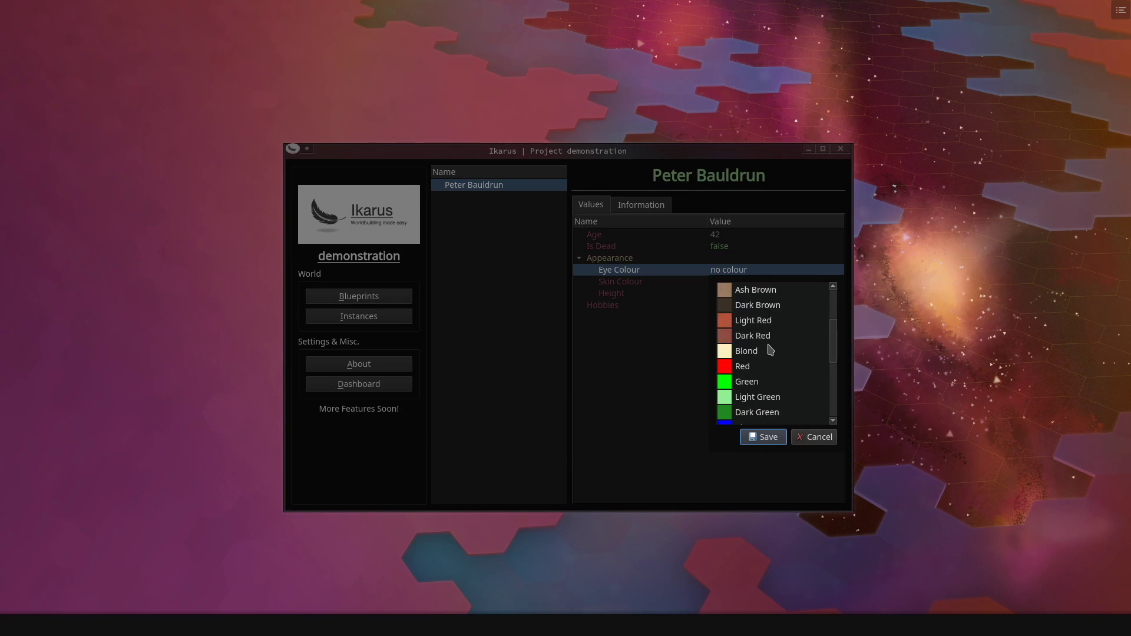
left_click(764, 321)
left_click(766, 437)
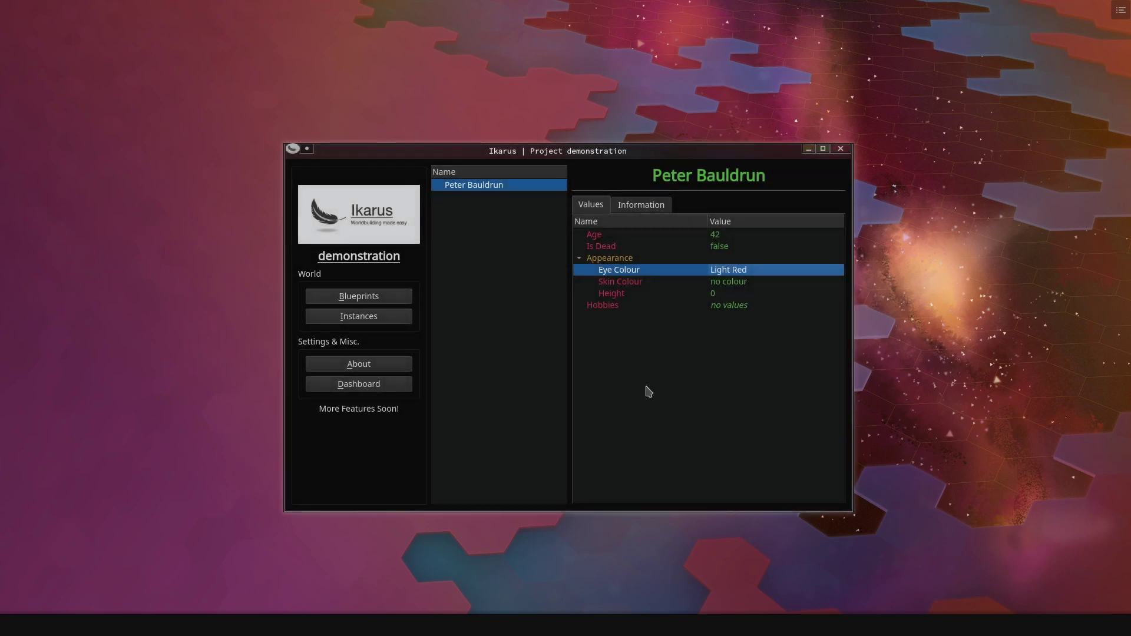
- Set Skin Colour to Dark Brown and Height to 178
double_click(737, 283)
scroll(782, 387, "down", 2)
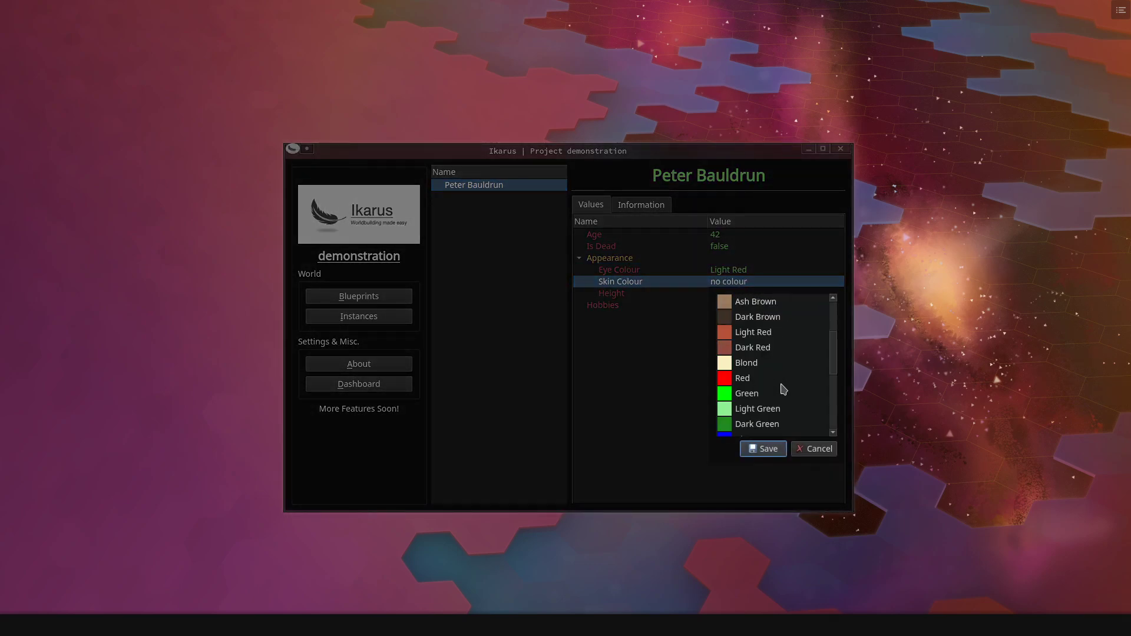
left_click(756, 318)
left_click(768, 451)
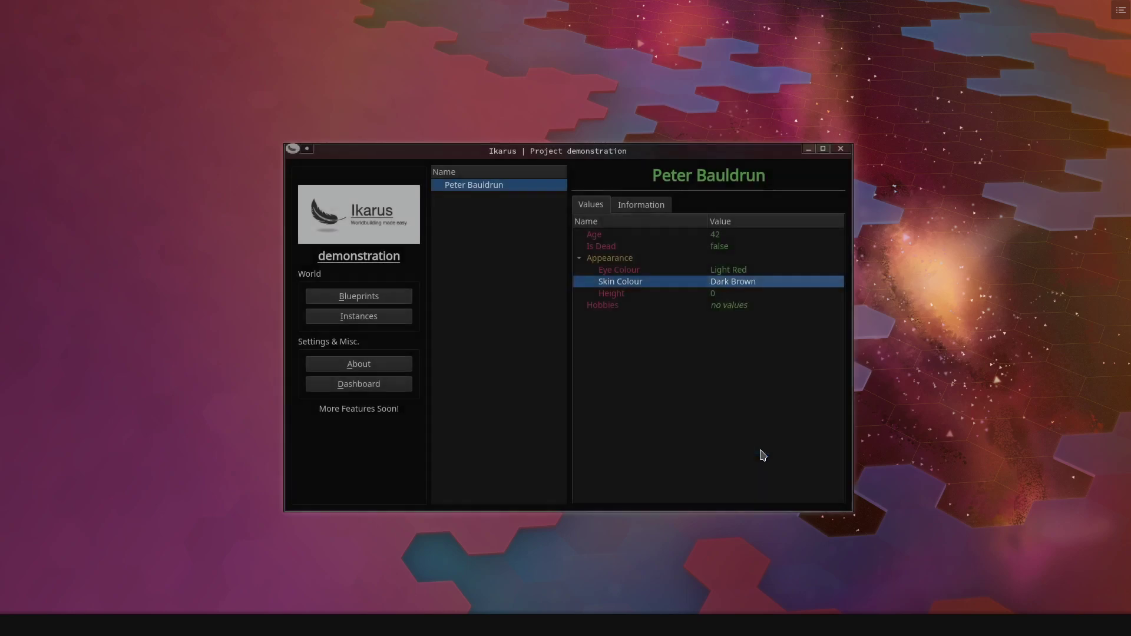
double_click(730, 297)
type("178")
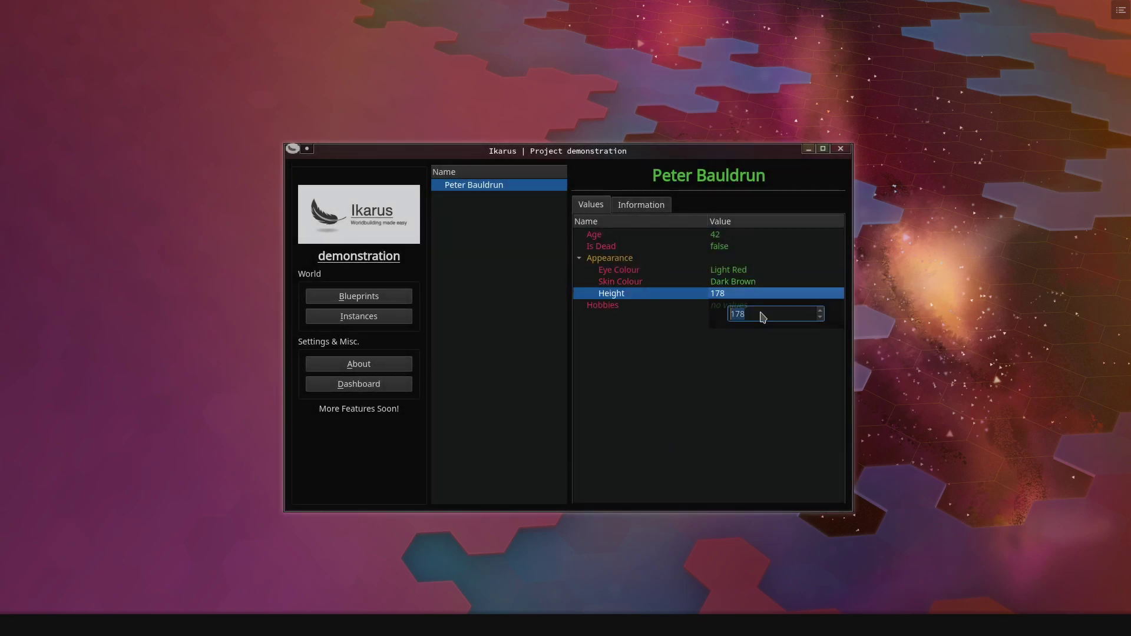
key("Return")
double_click(744, 307)
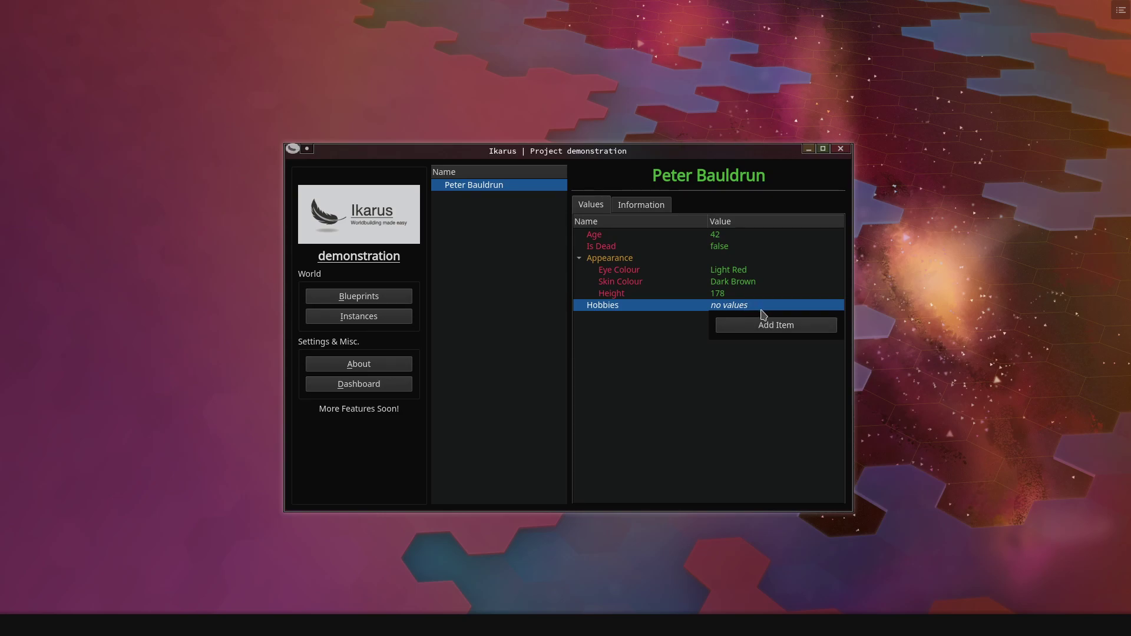
- Fill the Hobbies list with three entries: Linguistics, Reading and Worldbuilder
left_click(780, 325)
left_click(773, 350)
left_click(772, 363)
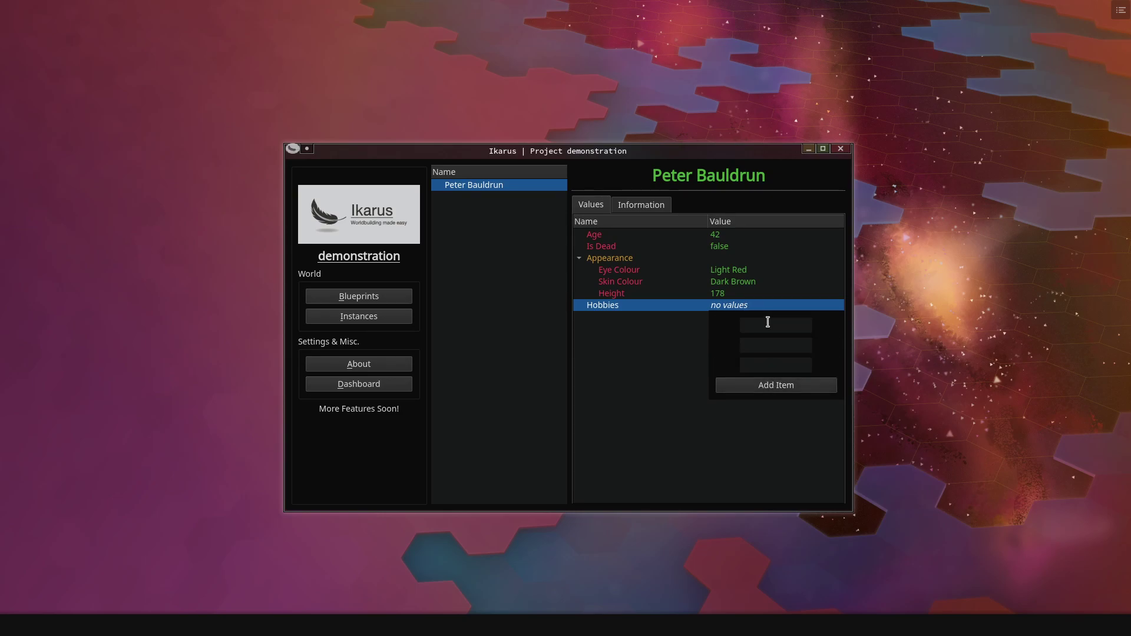
left_click(767, 323)
key("Tab")
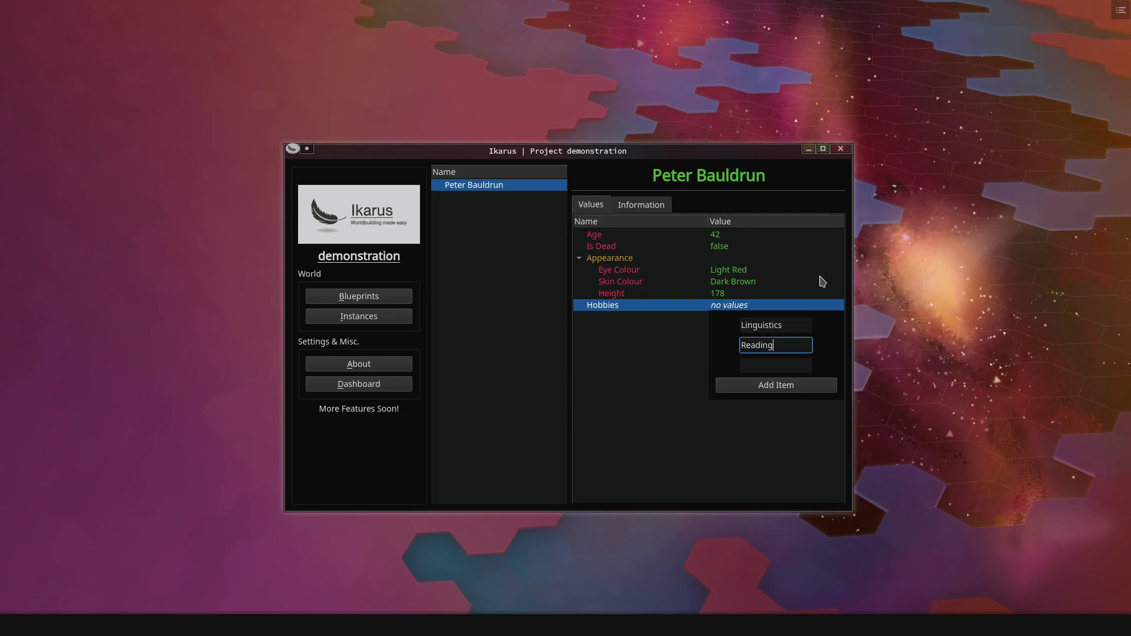
key("Tab")
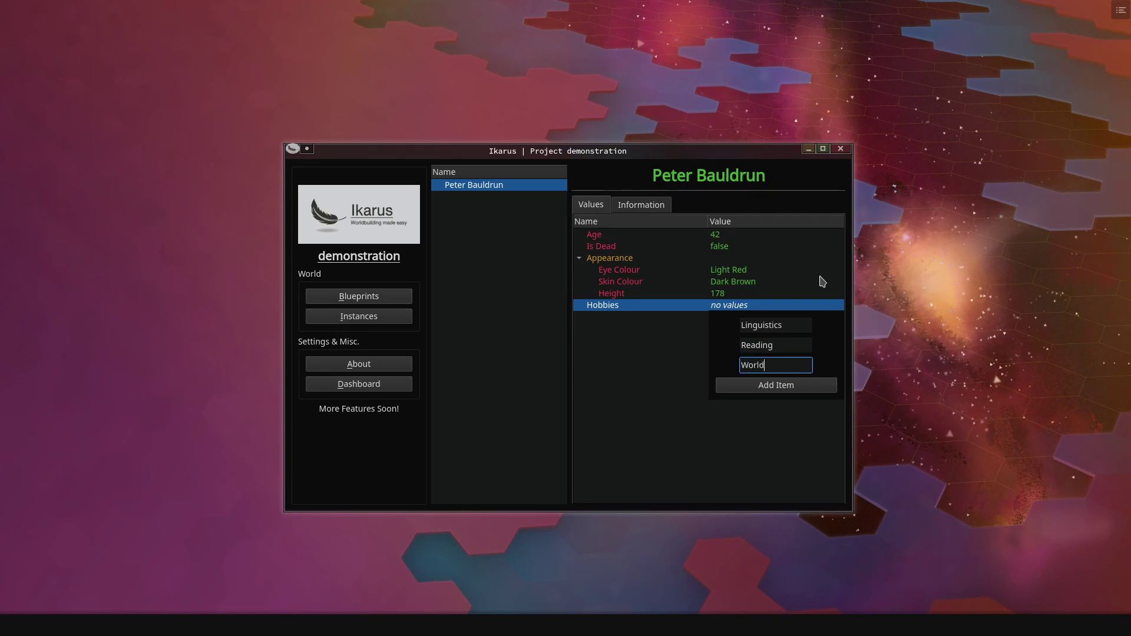
left_click(774, 454)
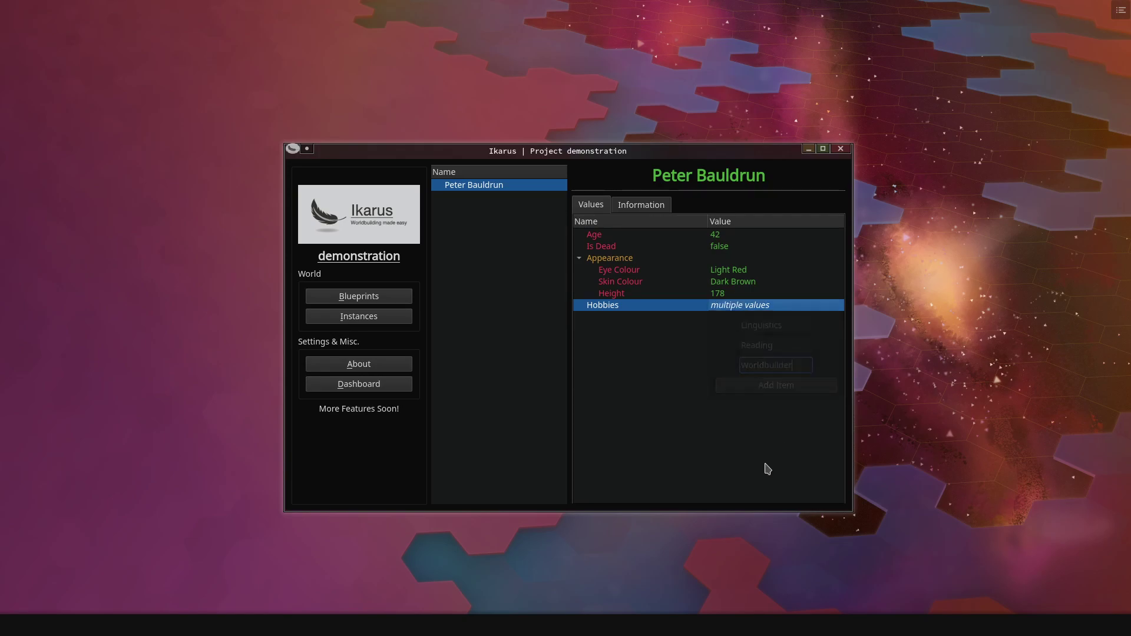
mouse_move(741, 307)
- Write 'Peter is a very studious per…' in the Information tab, then return to Values
left_click(630, 211)
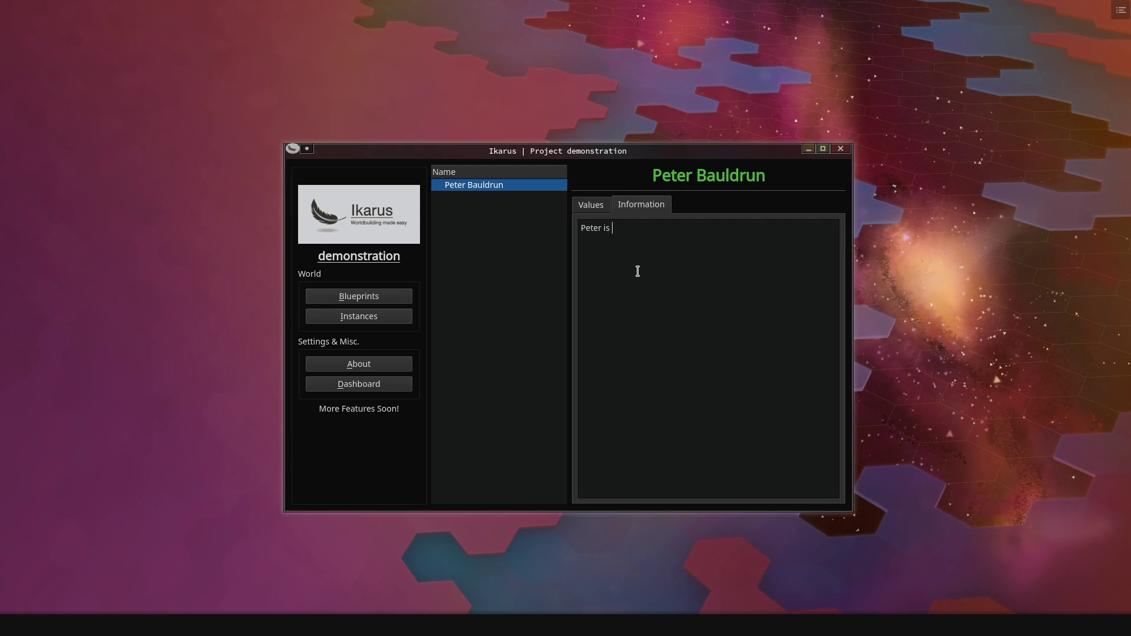
type("Peter is a very studious person.")
left_click(591, 207)
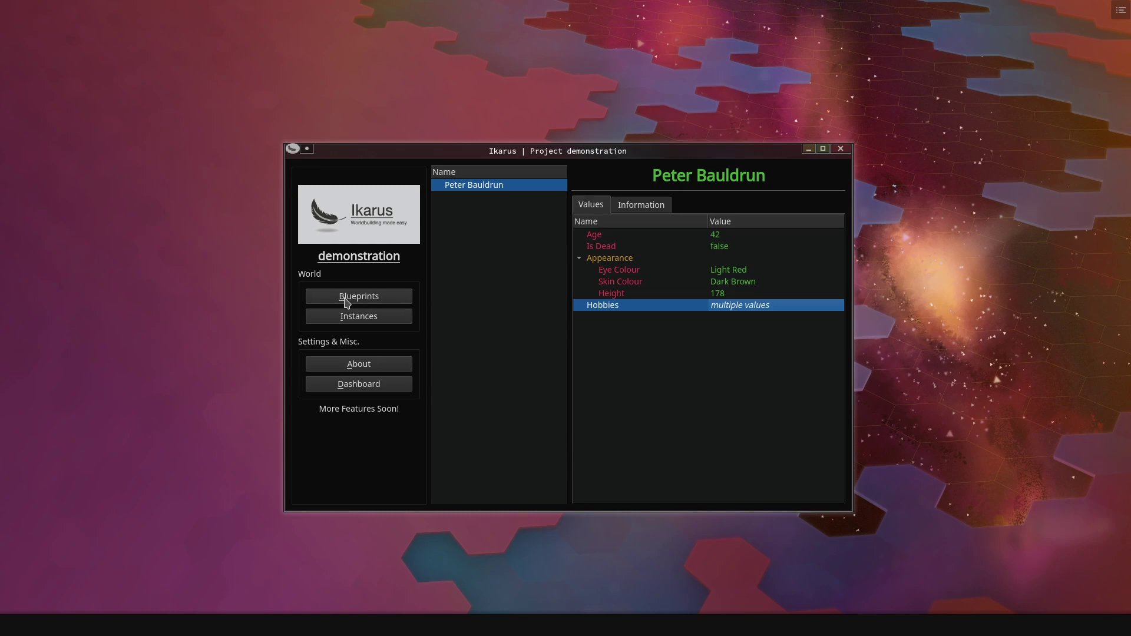
- Create a second blueprint named Location
left_click(346, 299)
double_click(455, 239)
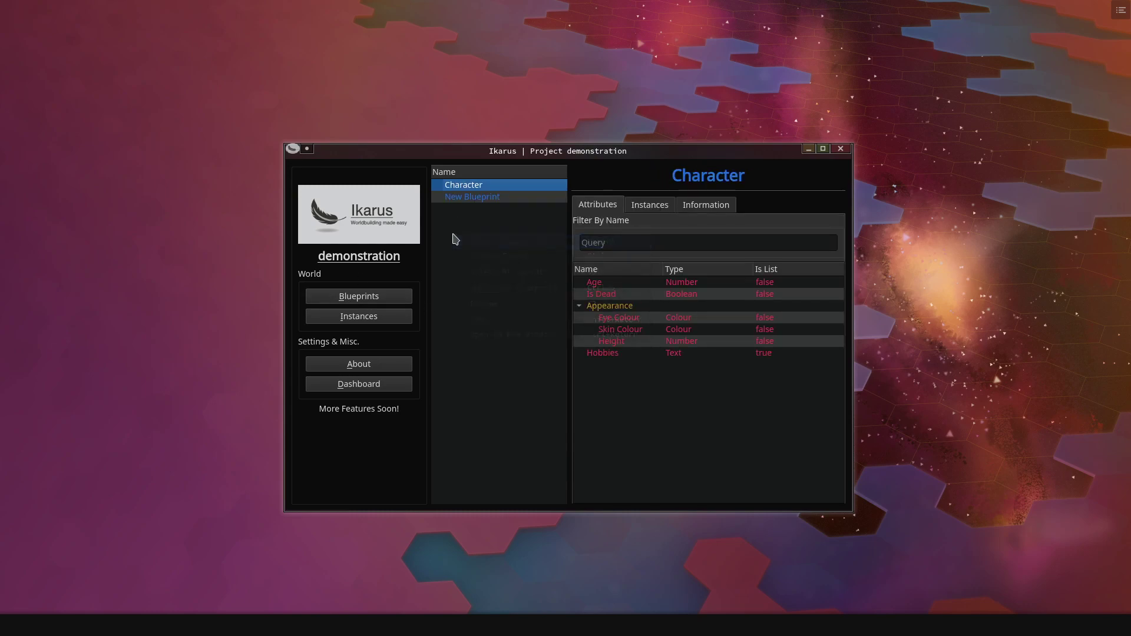
left_click(477, 199)
double_click(494, 198)
type("Location")
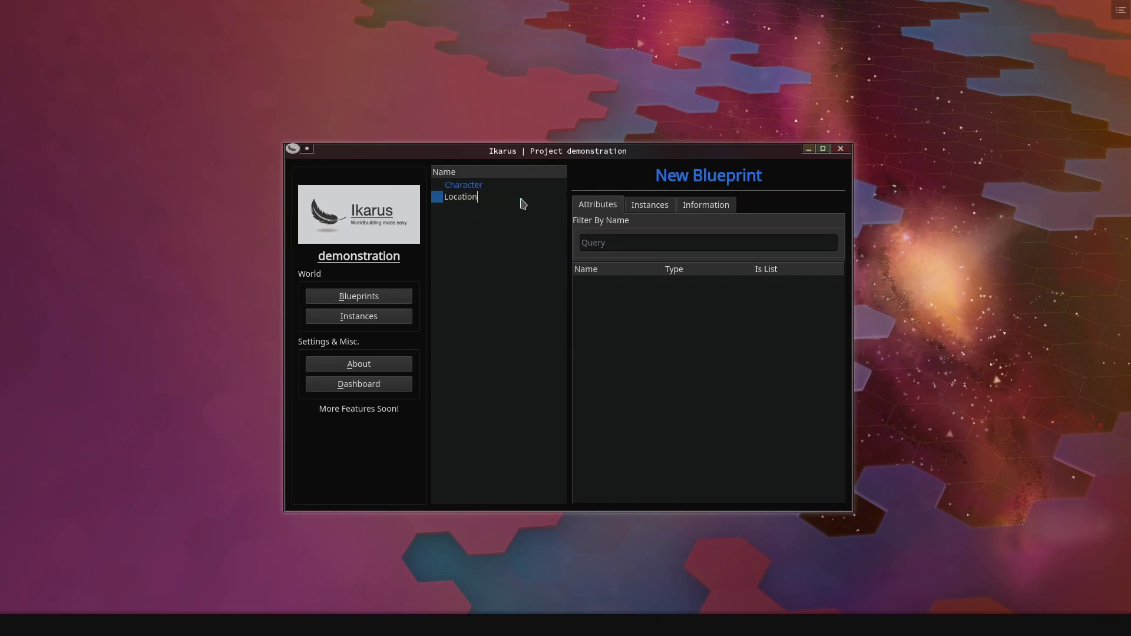
key("Return")
- Give Location a Number attribute named Population
right_click(619, 303)
left_click(632, 307)
right_click(614, 303)
left_click(633, 306)
left_click(613, 290)
left_click(607, 306)
left_click(593, 357)
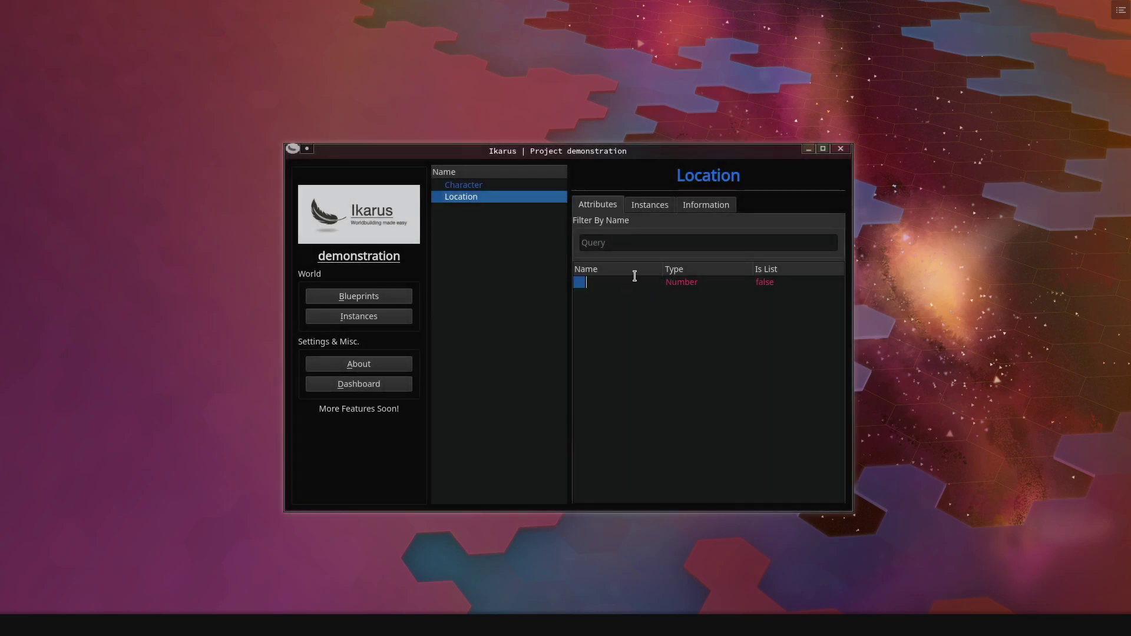
type("Population")
key("Return")
- Create a new instance folder named Cities
left_click(361, 317)
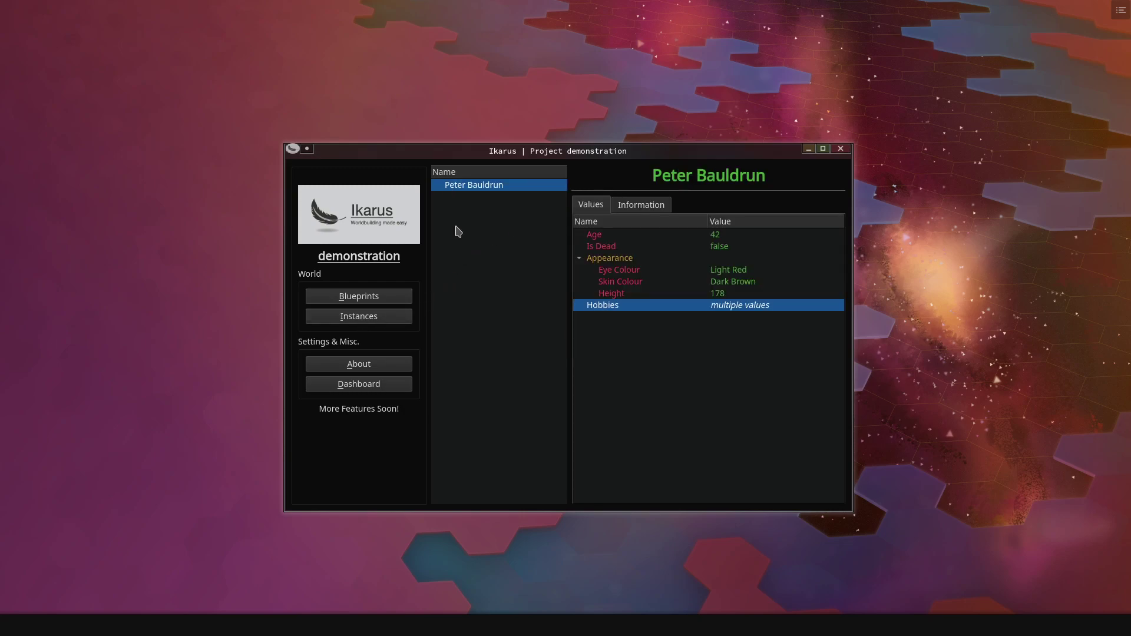
right_click(449, 250)
left_click(499, 274)
left_click(475, 200)
right_click(477, 198)
key("Escape")
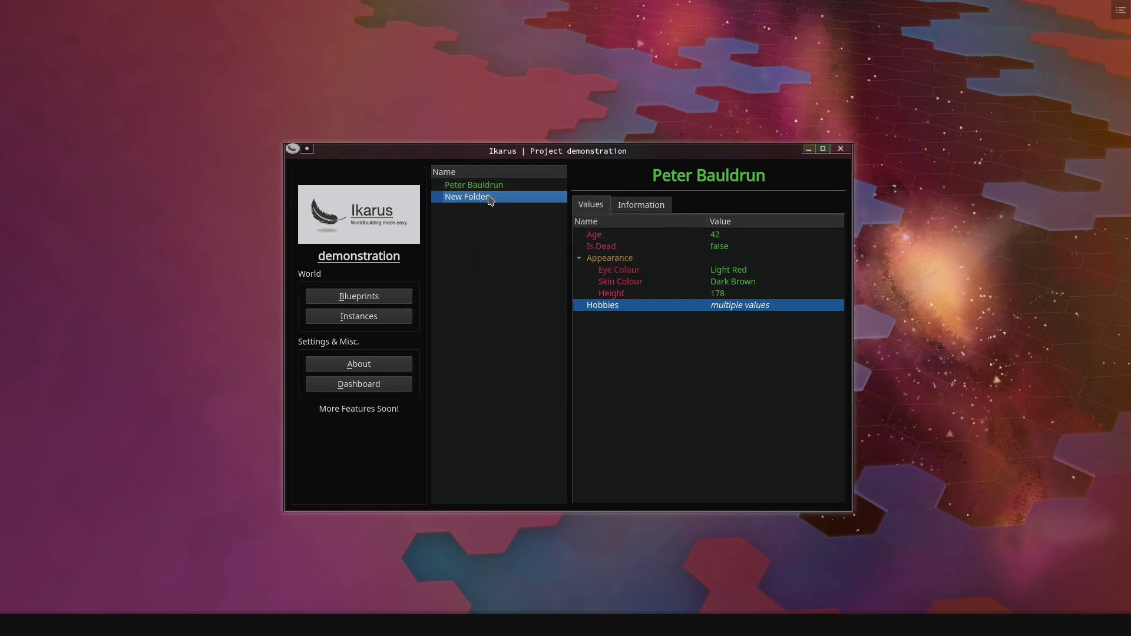
key("F2")
type("Cities")
key("Return")
- Add a Location instance 'Terlon City' in Cities with Population 7000000
right_click(479, 196)
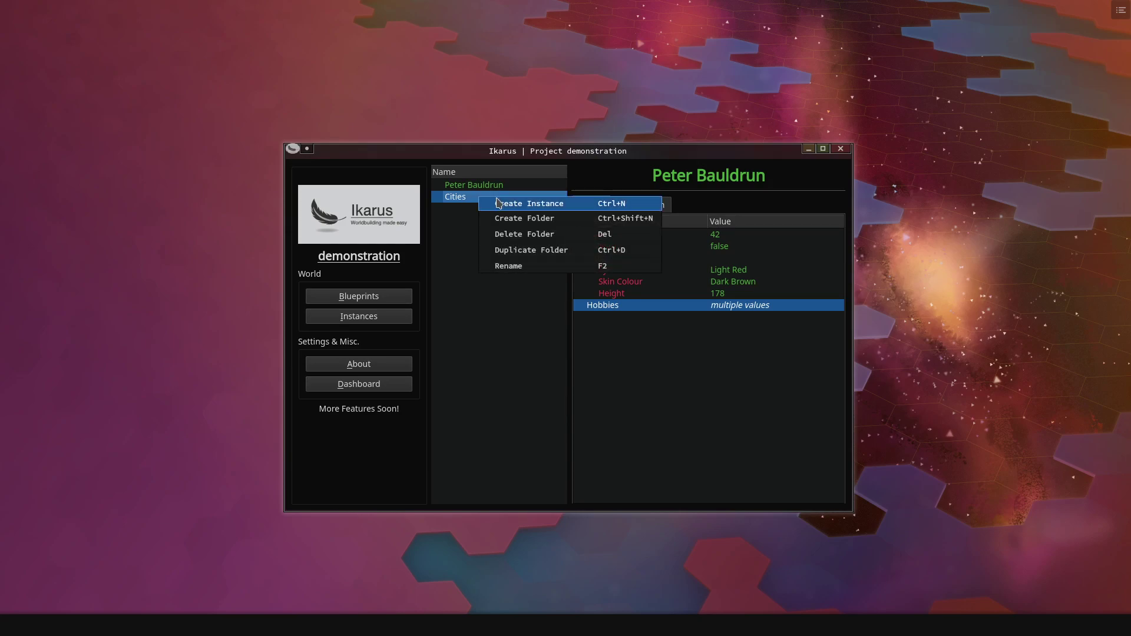
left_click(497, 203)
left_click(498, 269)
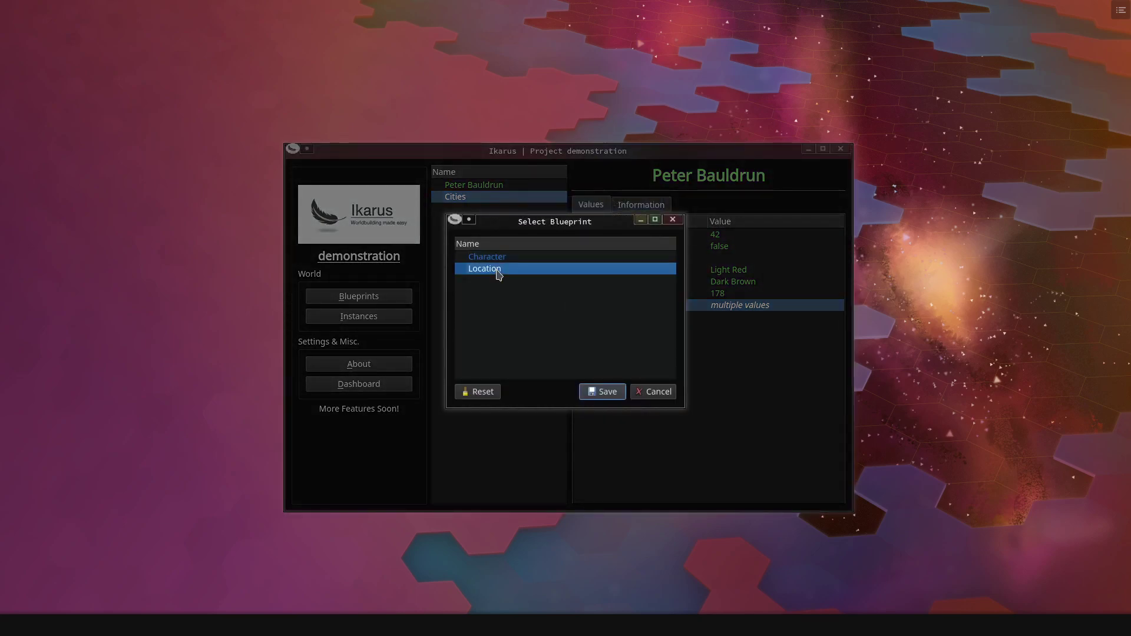
left_click(603, 398)
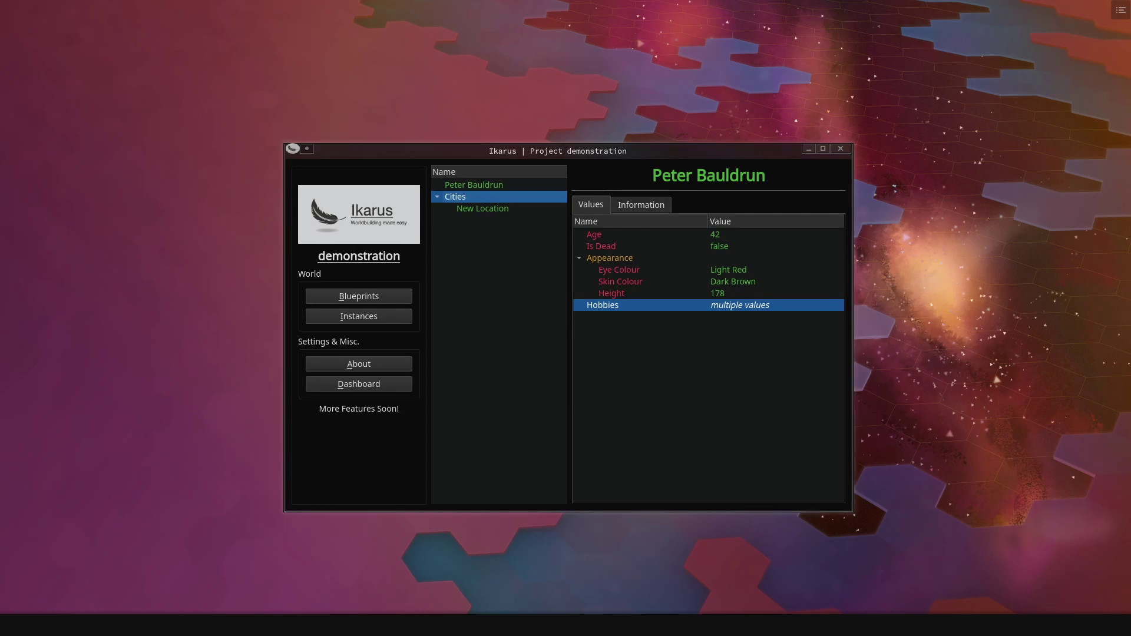
left_click(484, 210)
double_click(484, 210)
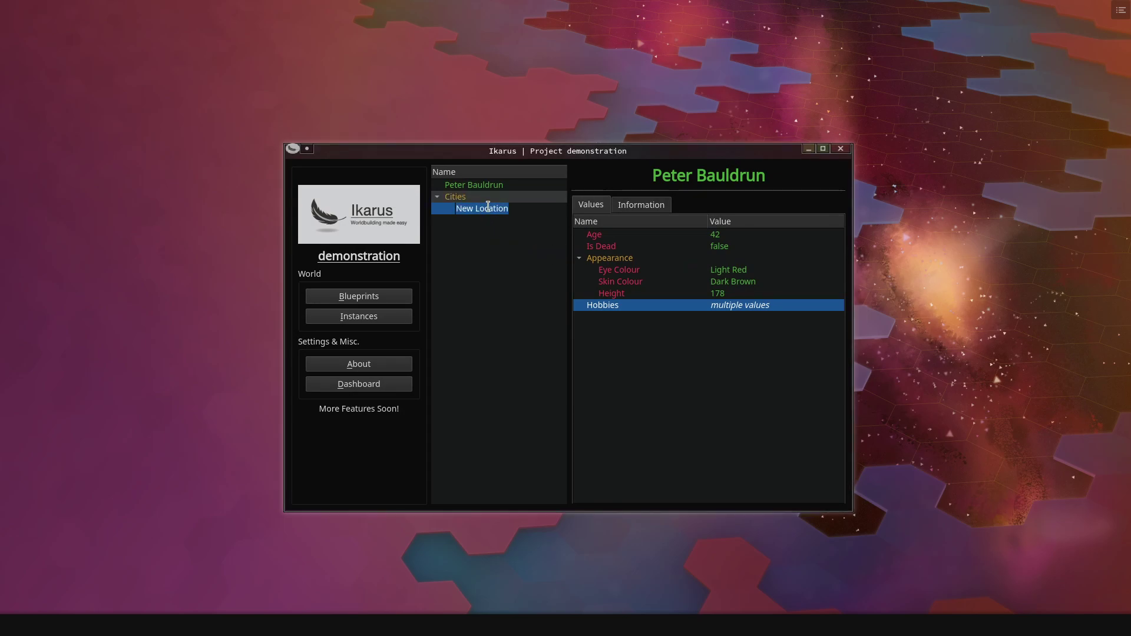
type("Terlon City")
key("Return")
left_click(489, 211)
double_click(787, 234)
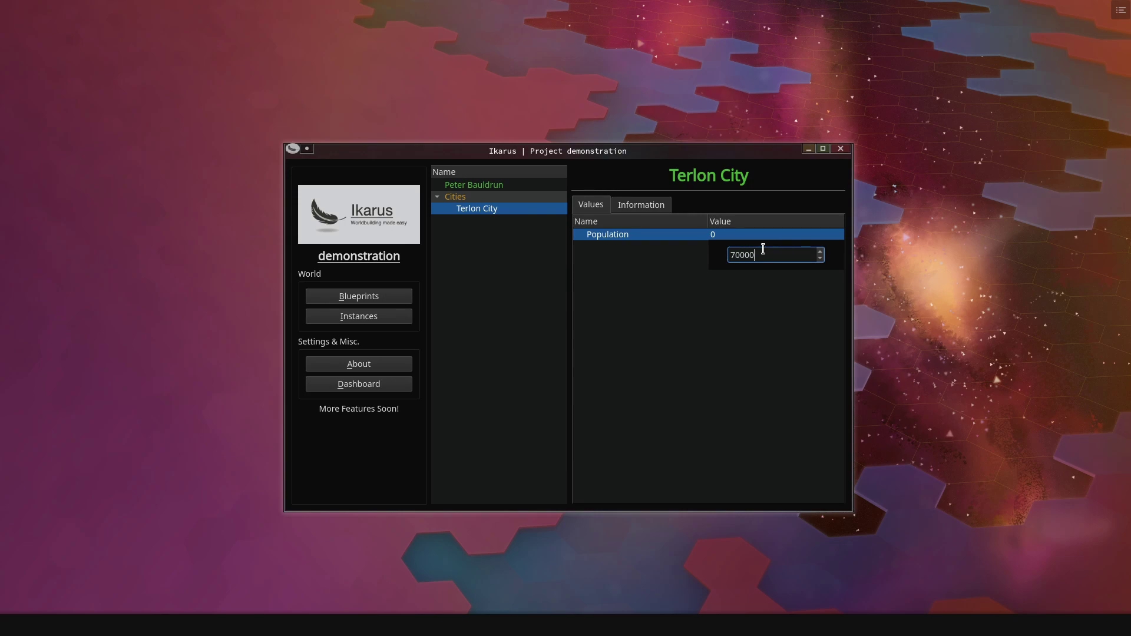
left_click(715, 288)
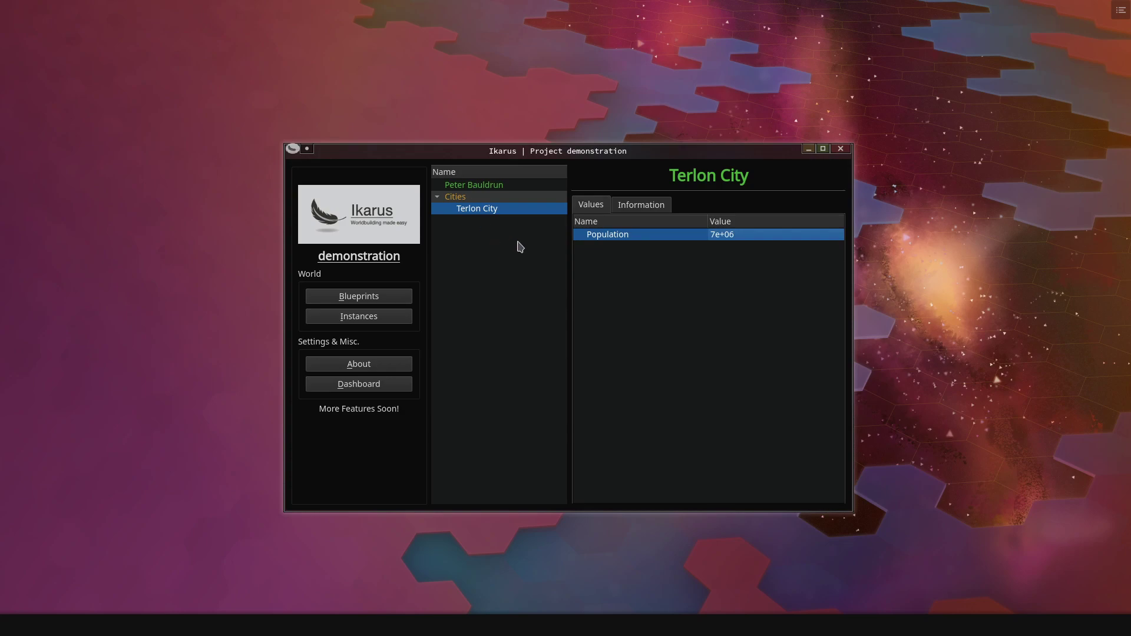
- Add a Reference attribute named Birthplace to the Character blueprint
left_click(374, 298)
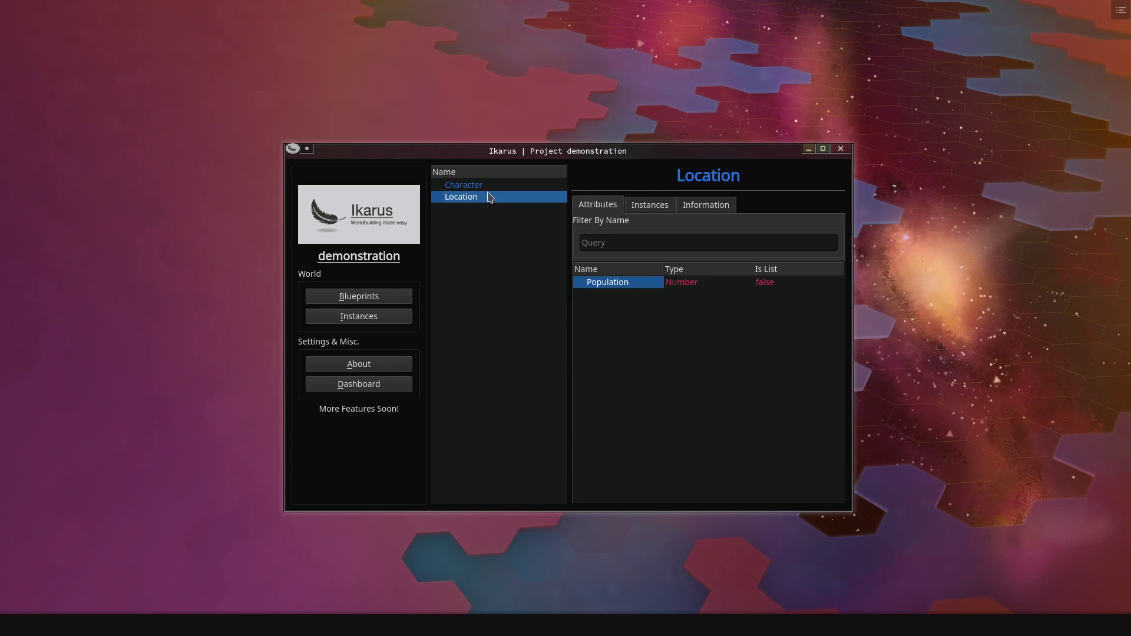
left_click(470, 185)
right_click(598, 394)
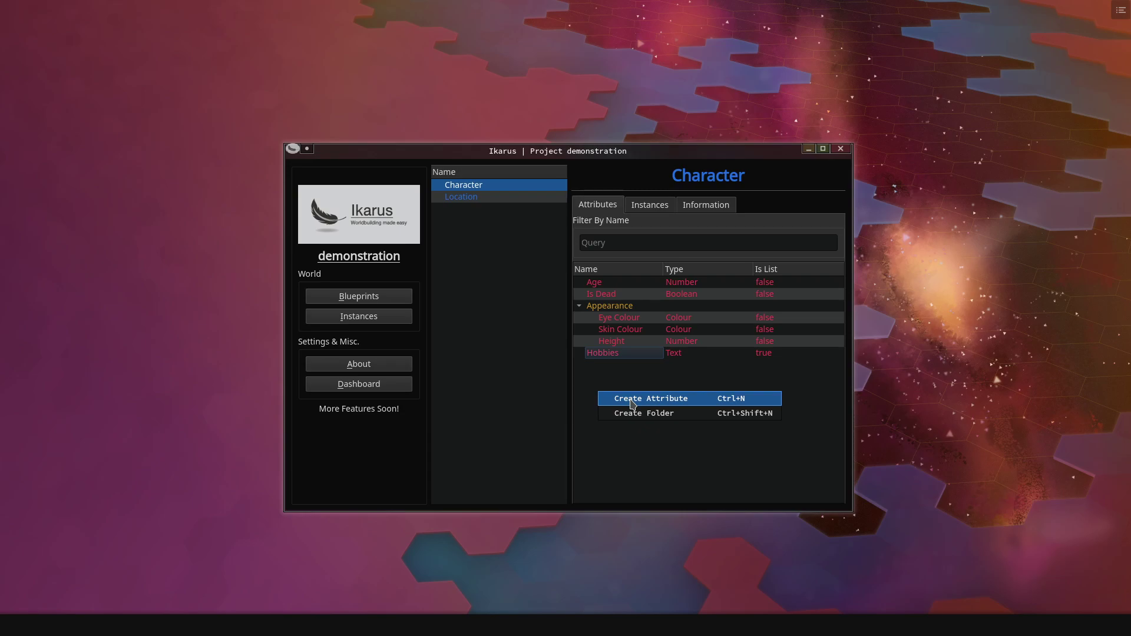
left_click(665, 402)
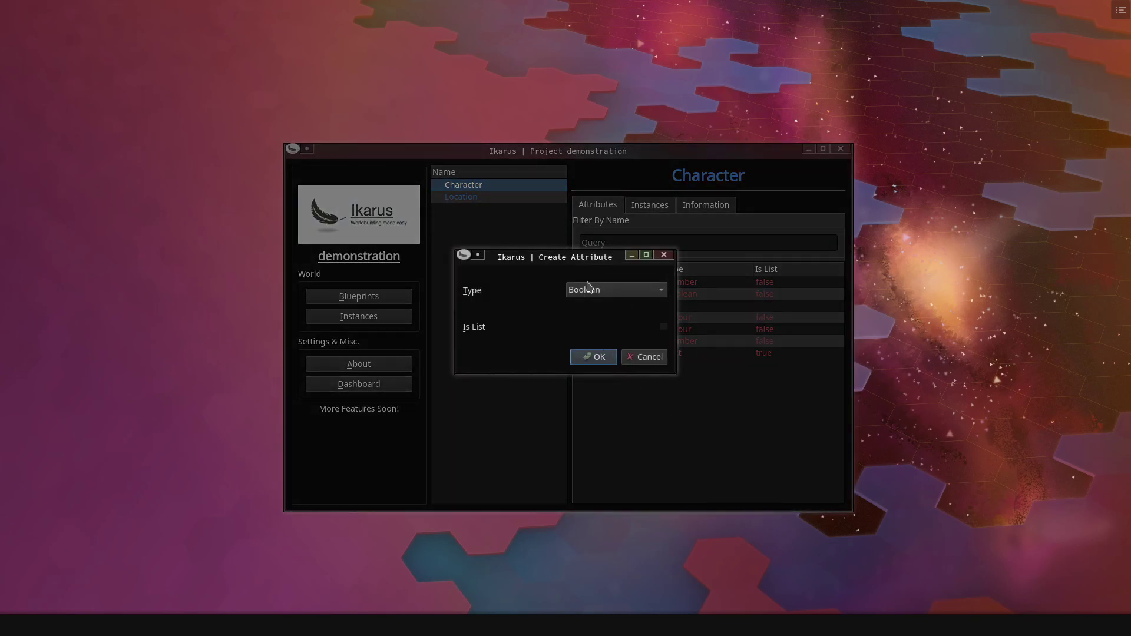
left_click(591, 291)
left_click(605, 390)
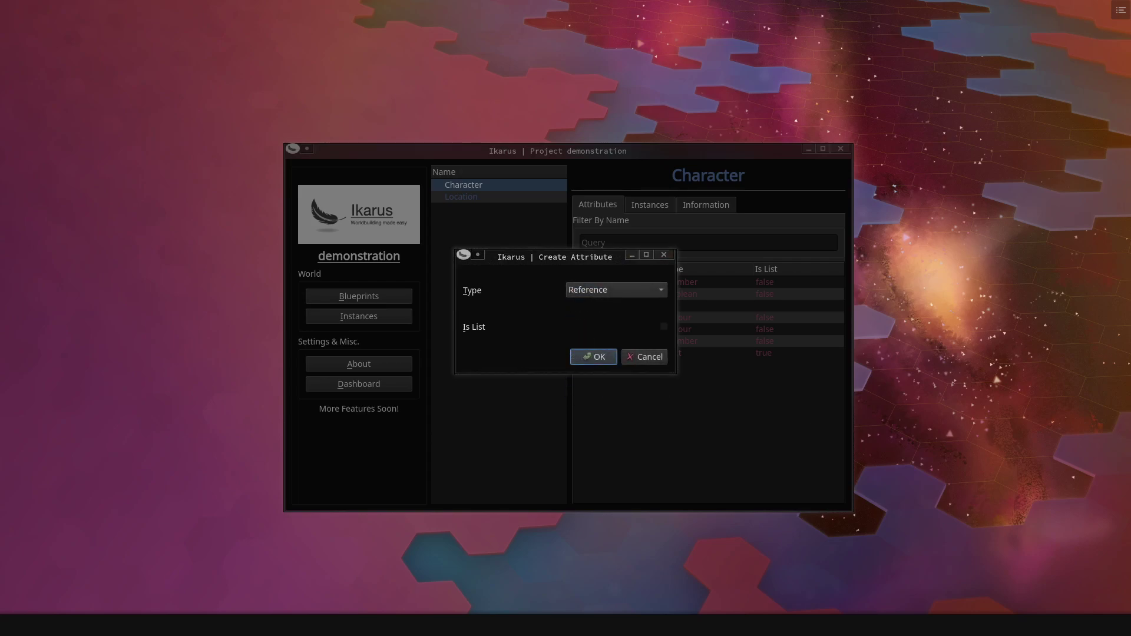
left_click(597, 357)
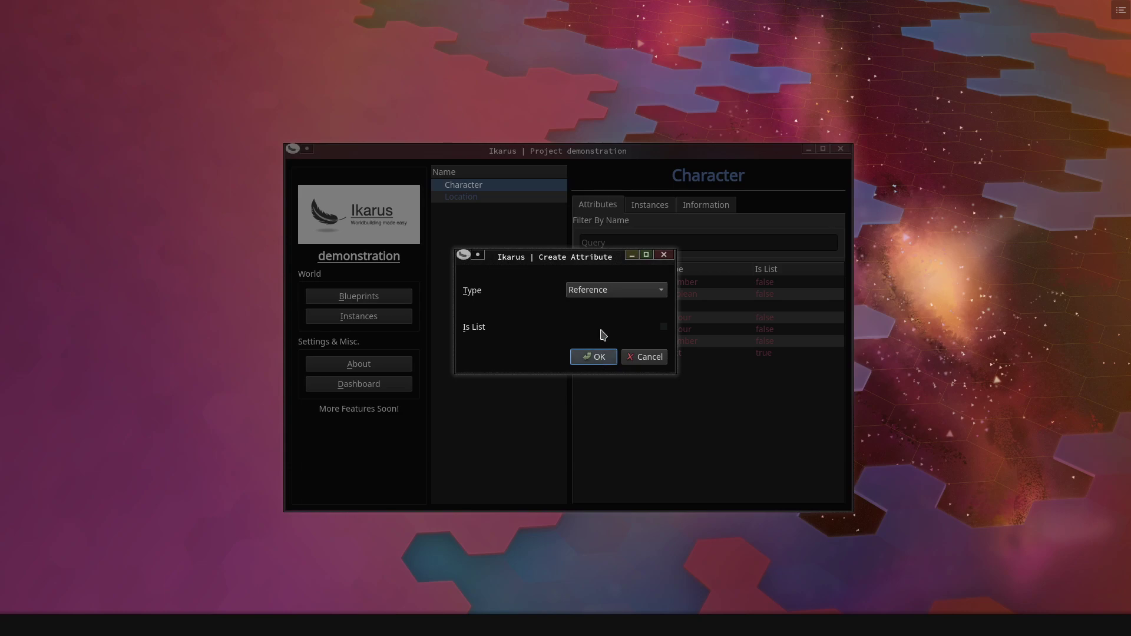
left_click(602, 355)
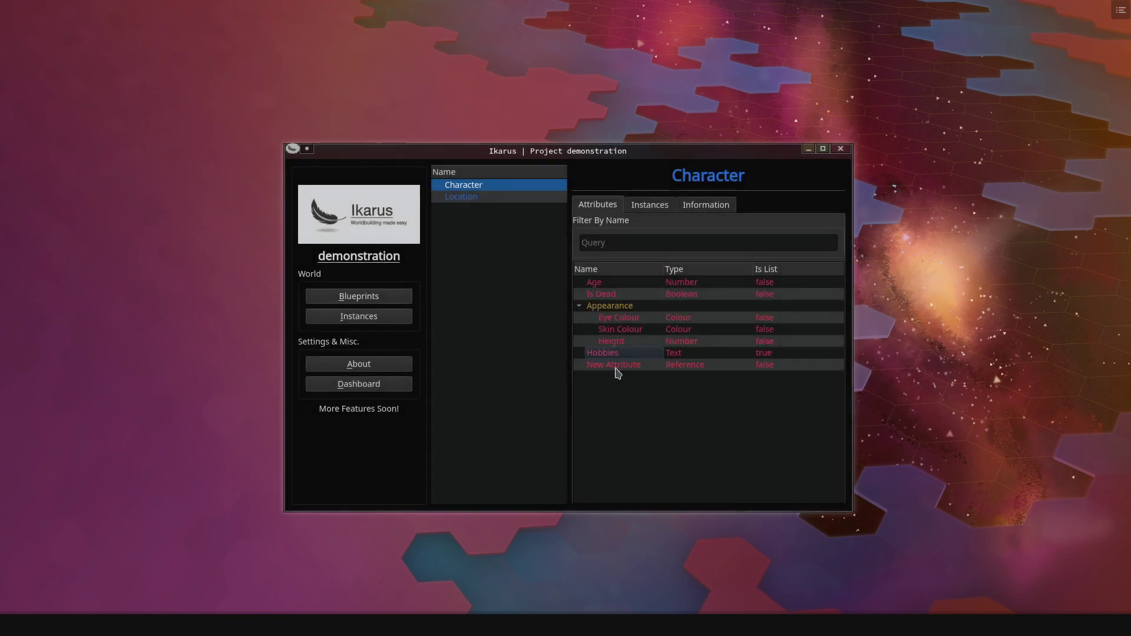
left_click(617, 368)
left_click(625, 367)
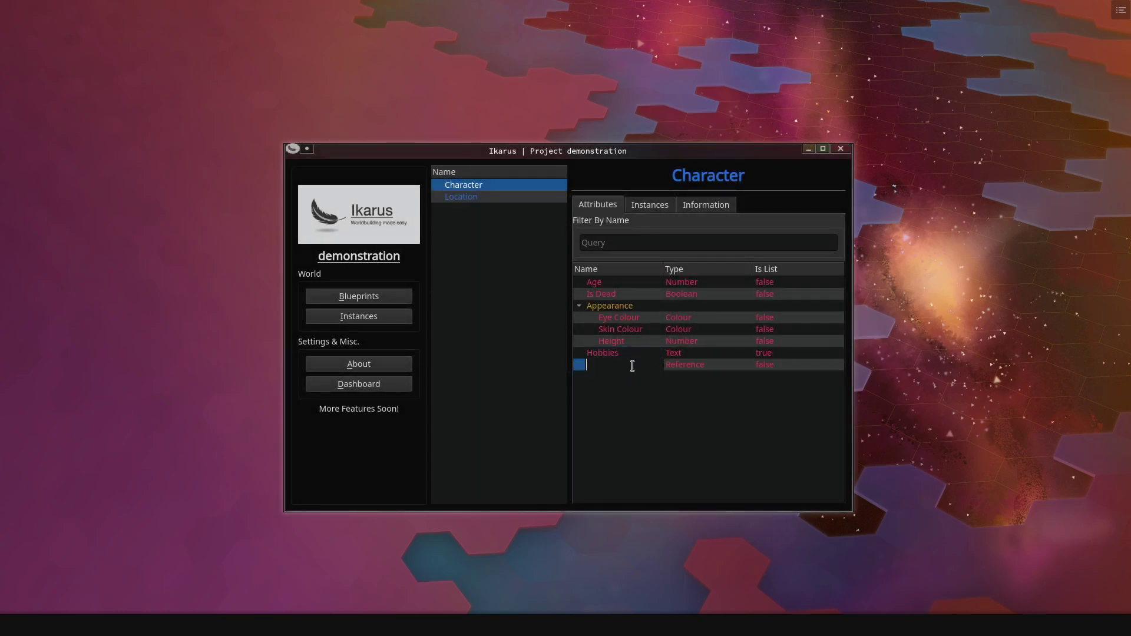
type("Birthplace")
key("Return")
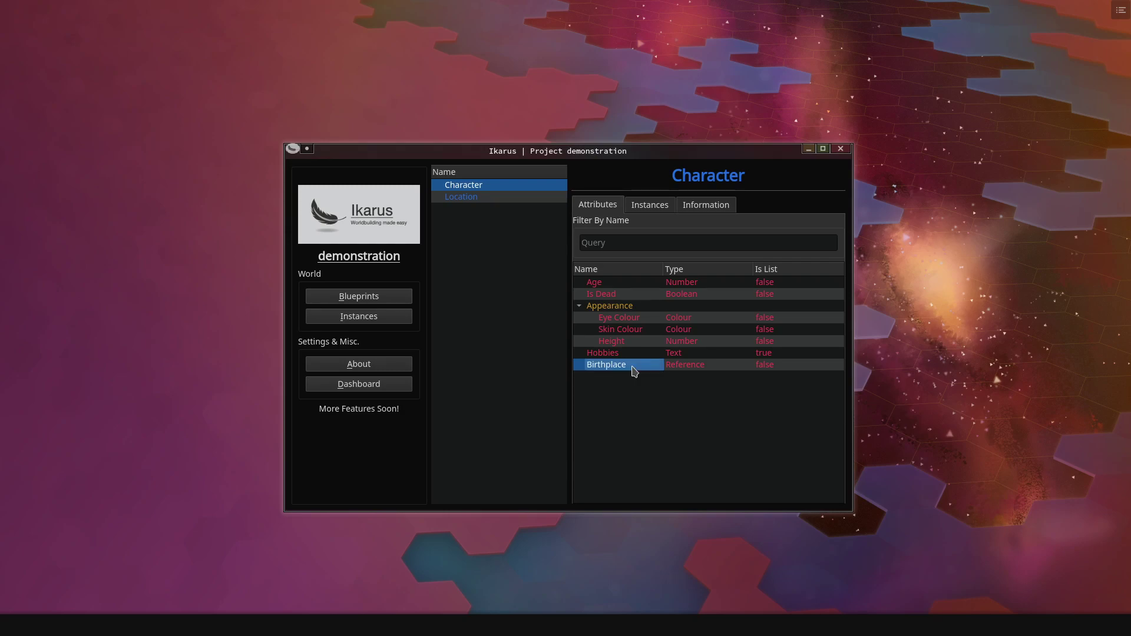
left_click(619, 375)
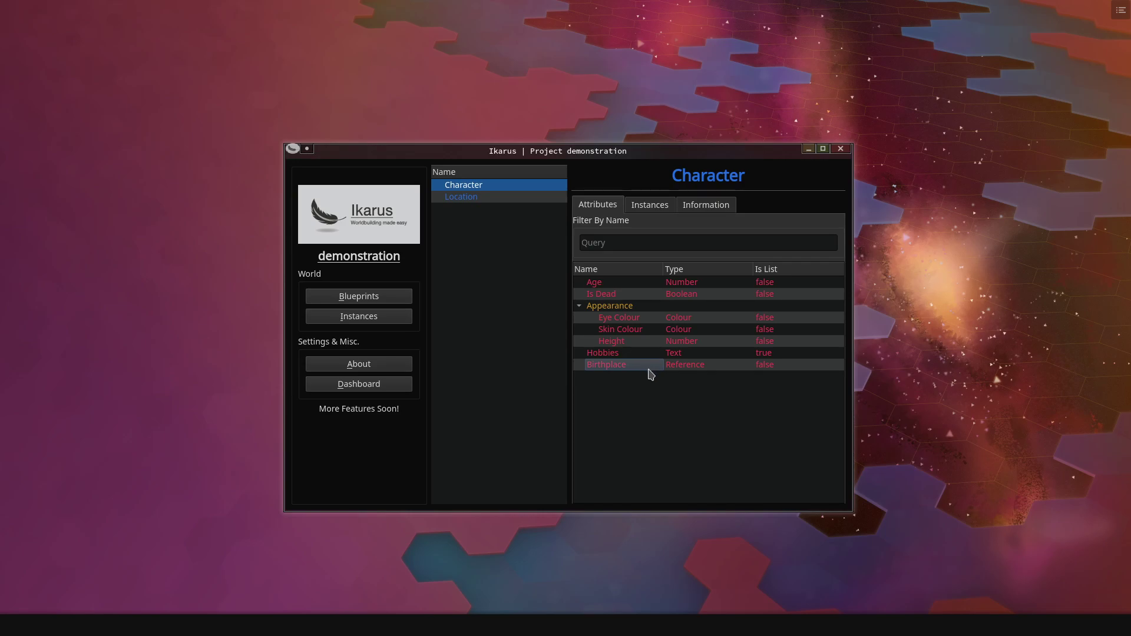
- Make Birthplace reference the Location blueprint and save it
right_click(615, 365)
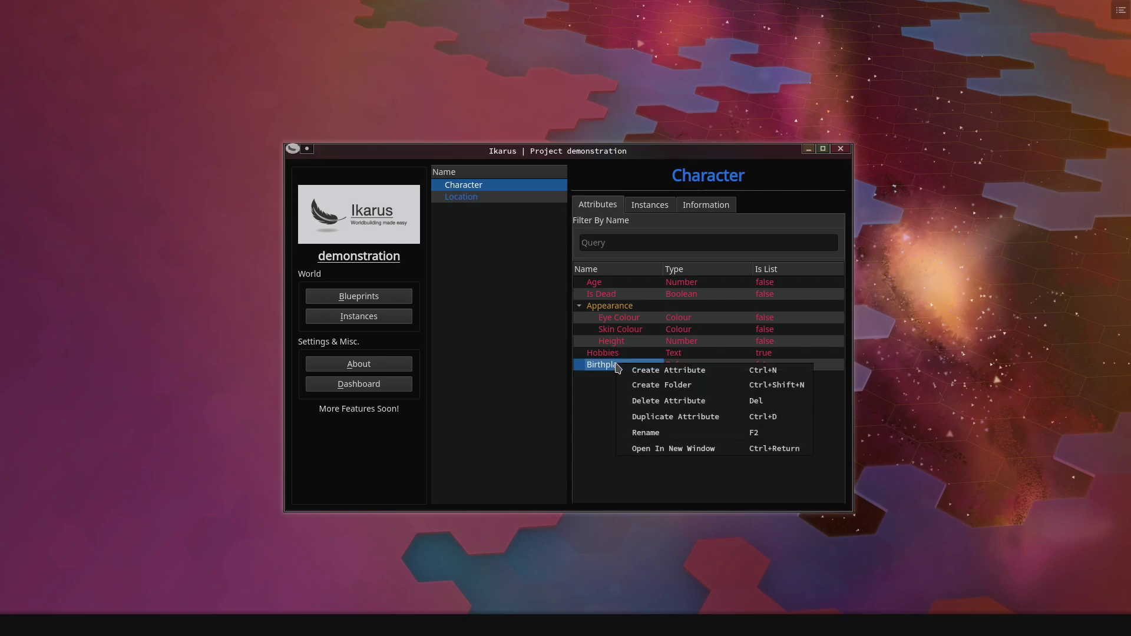
left_click(661, 450)
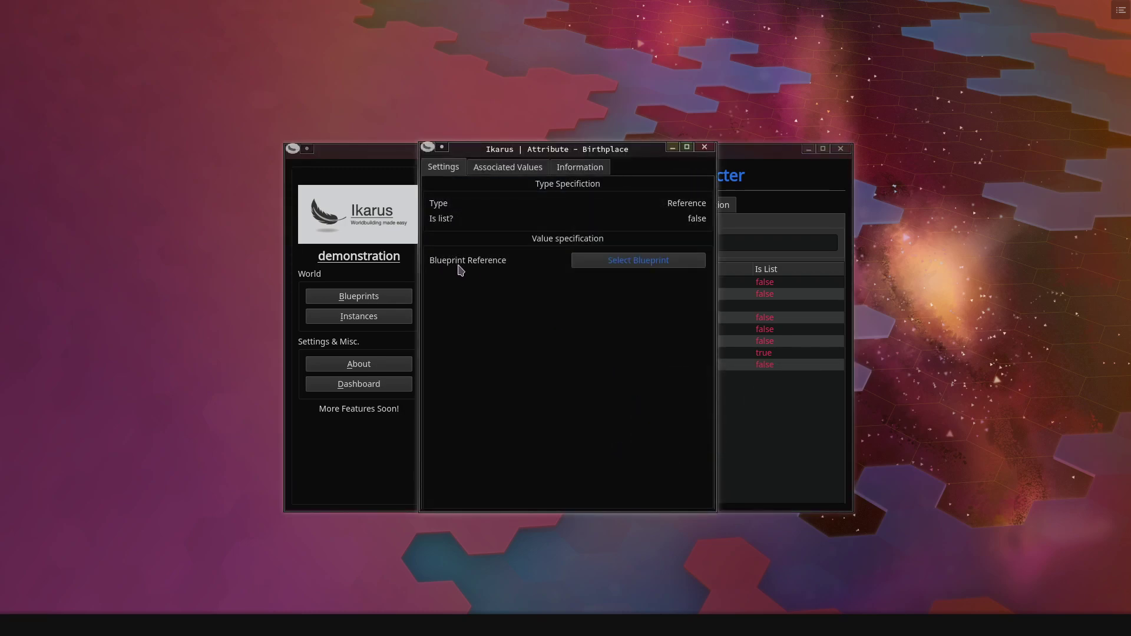
left_click(625, 264)
left_click(500, 269)
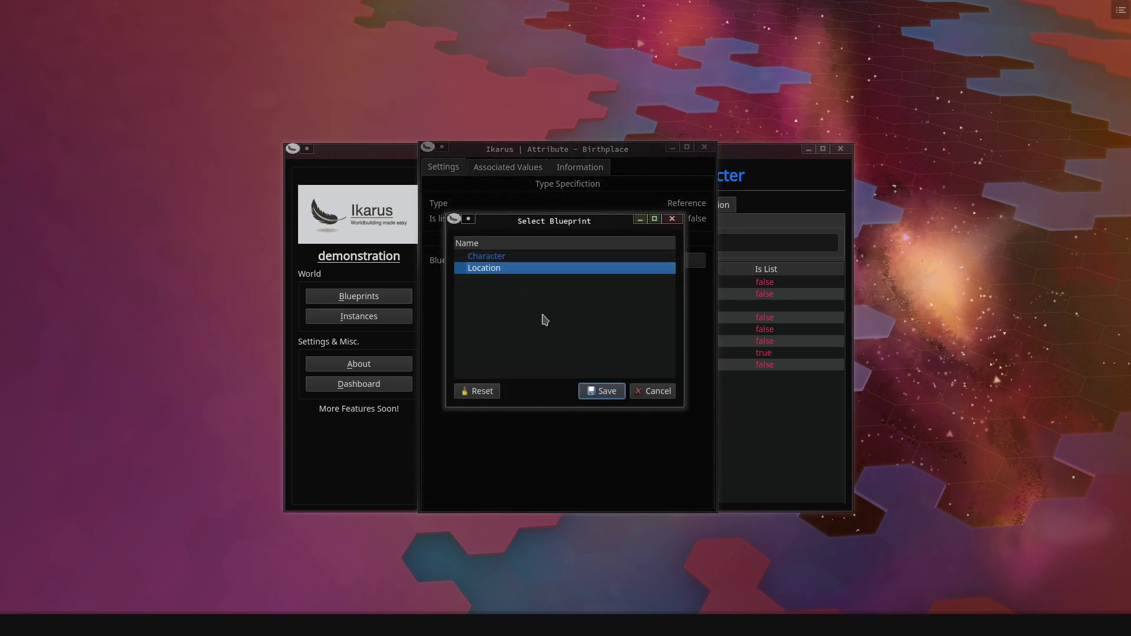
left_click(599, 391)
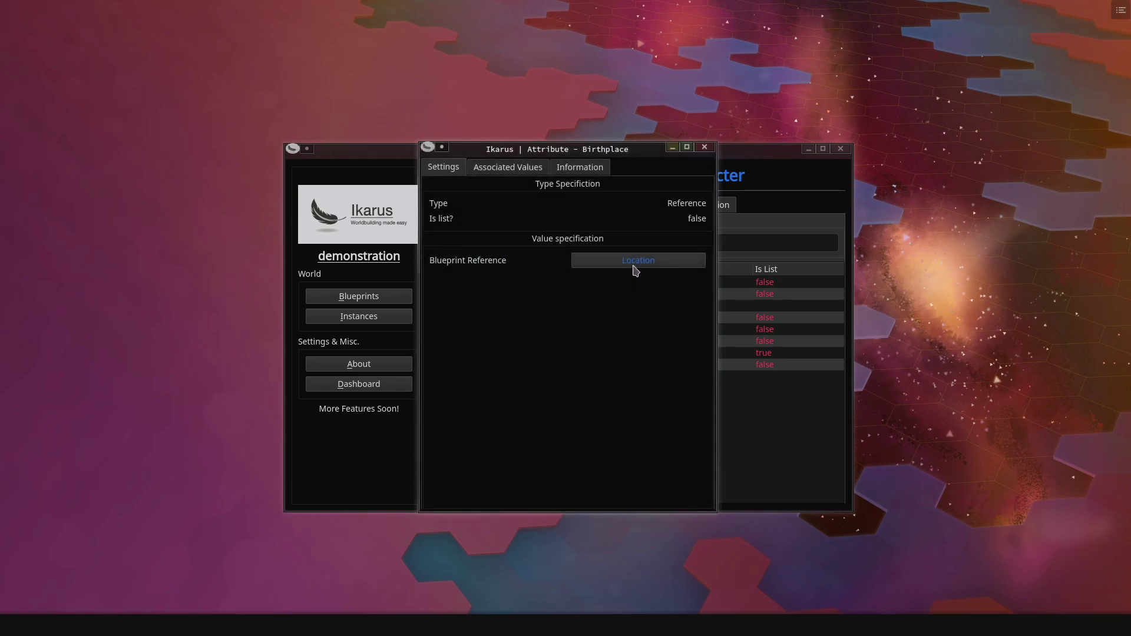
left_click(707, 148)
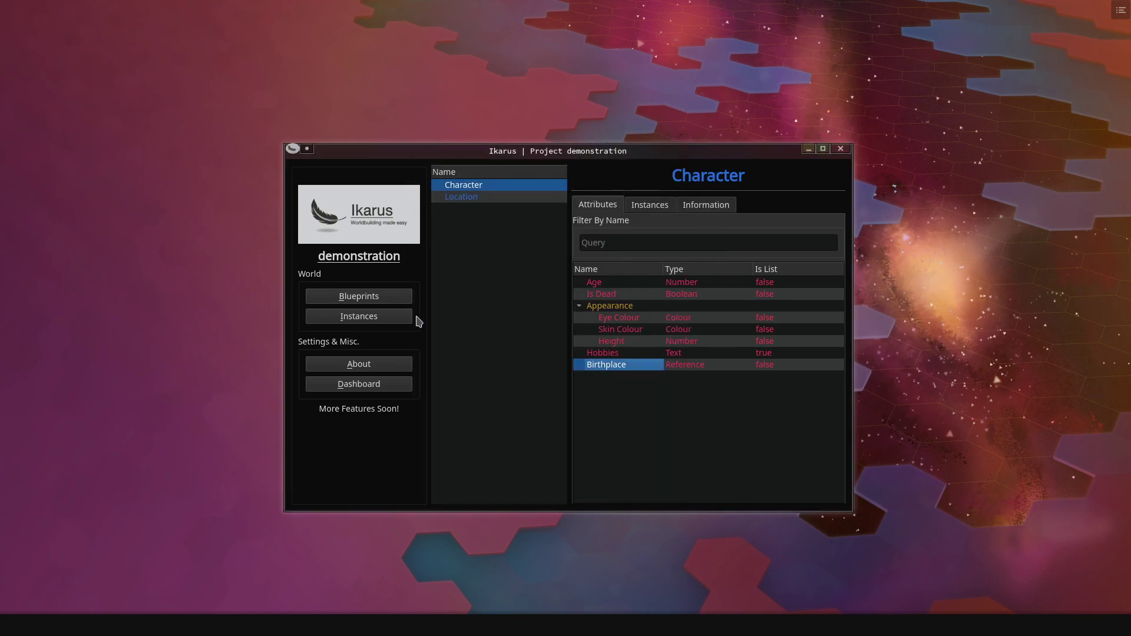
- Set Peter Bauldrun's Birthplace value to Terlon City and save
left_click(370, 318)
left_click(476, 187)
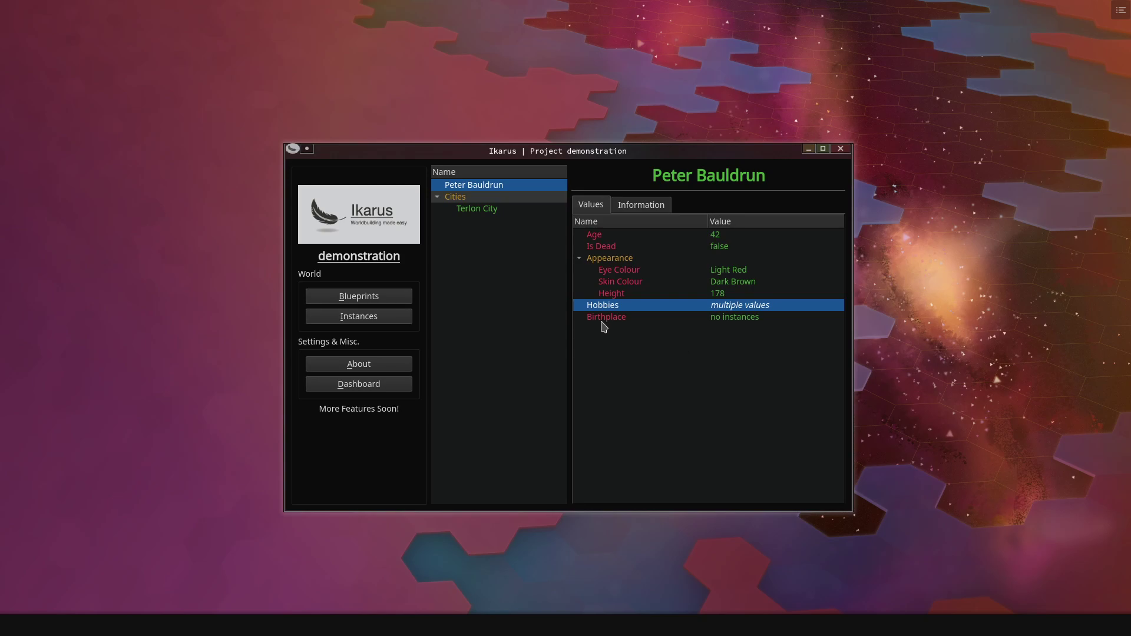
double_click(746, 322)
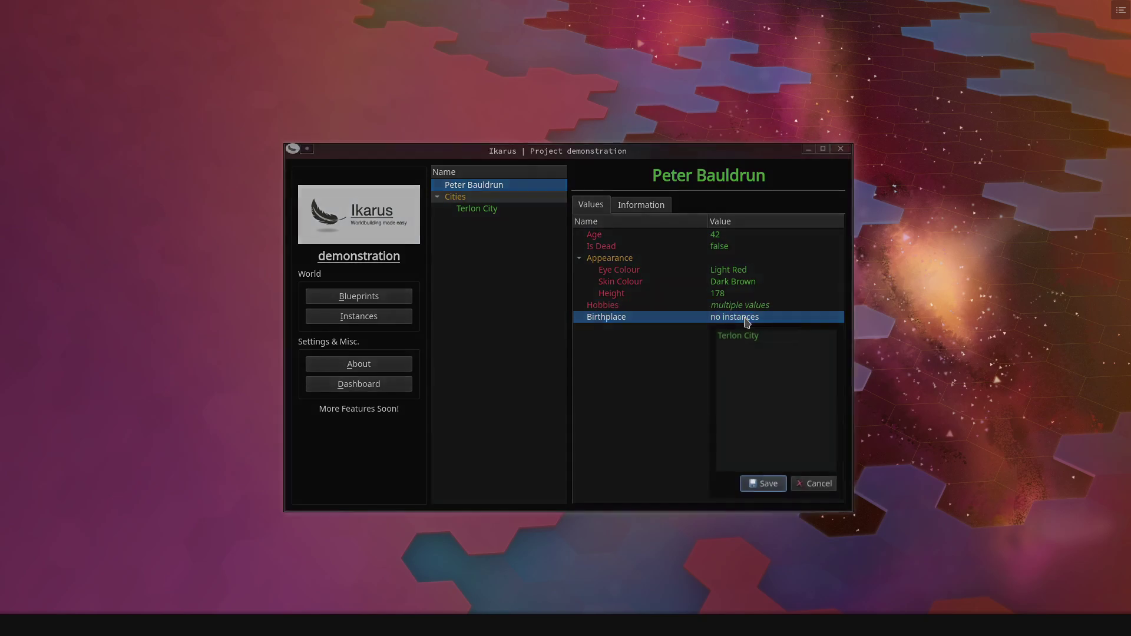
left_click(750, 342)
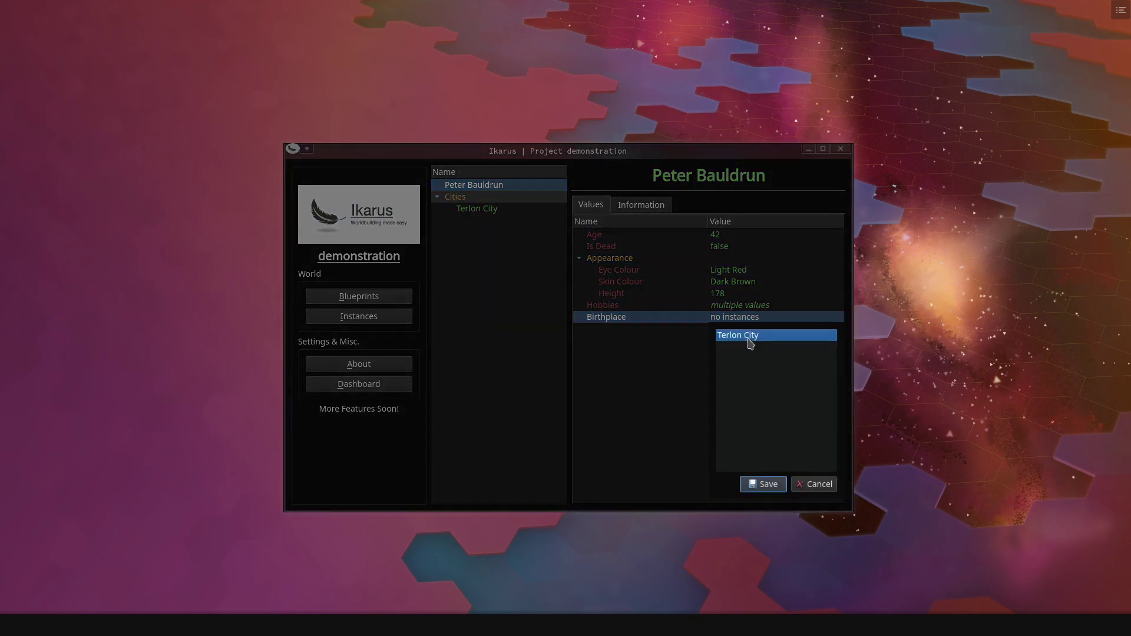
left_click(764, 482)
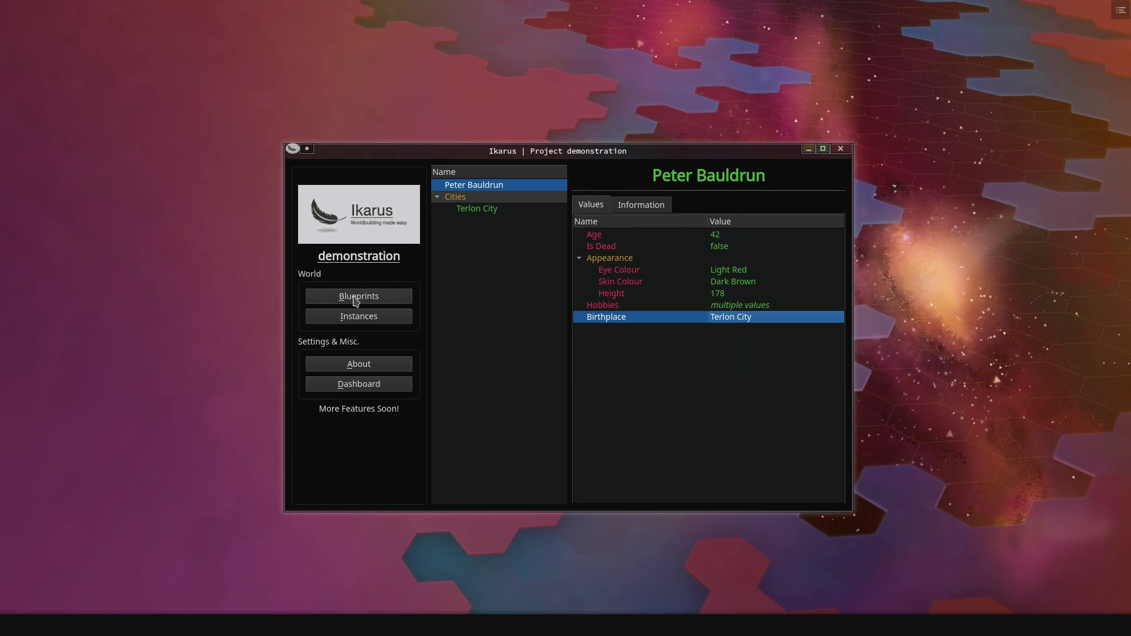
- Create a Choice-type attribute on the Character blueprint and name it Alignment
left_click(355, 299)
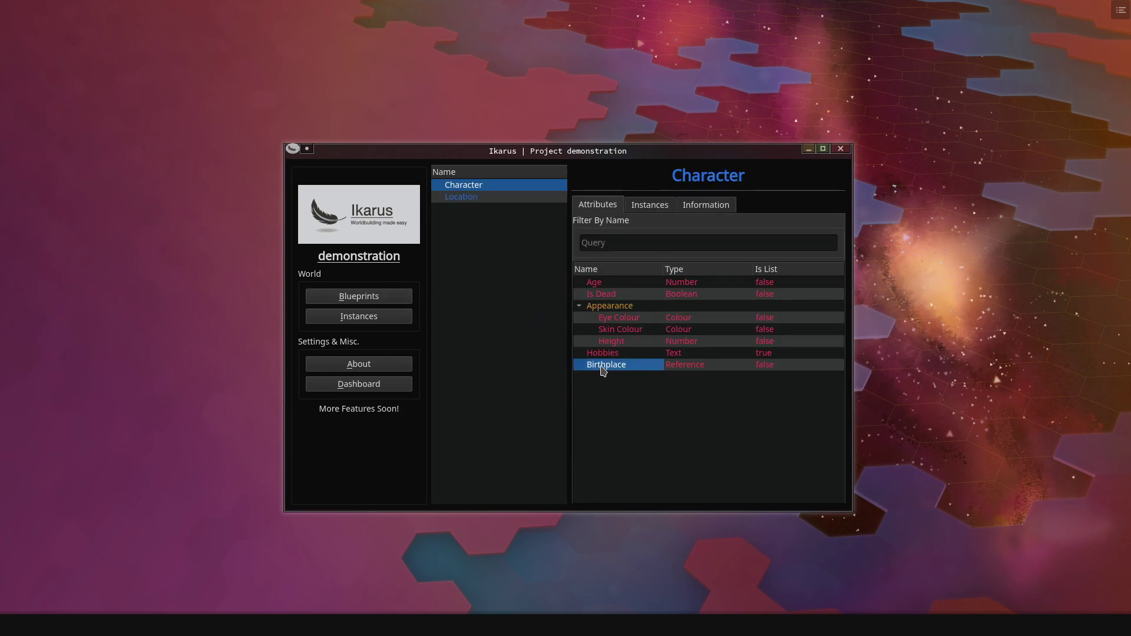
right_click(594, 387)
left_click(622, 393)
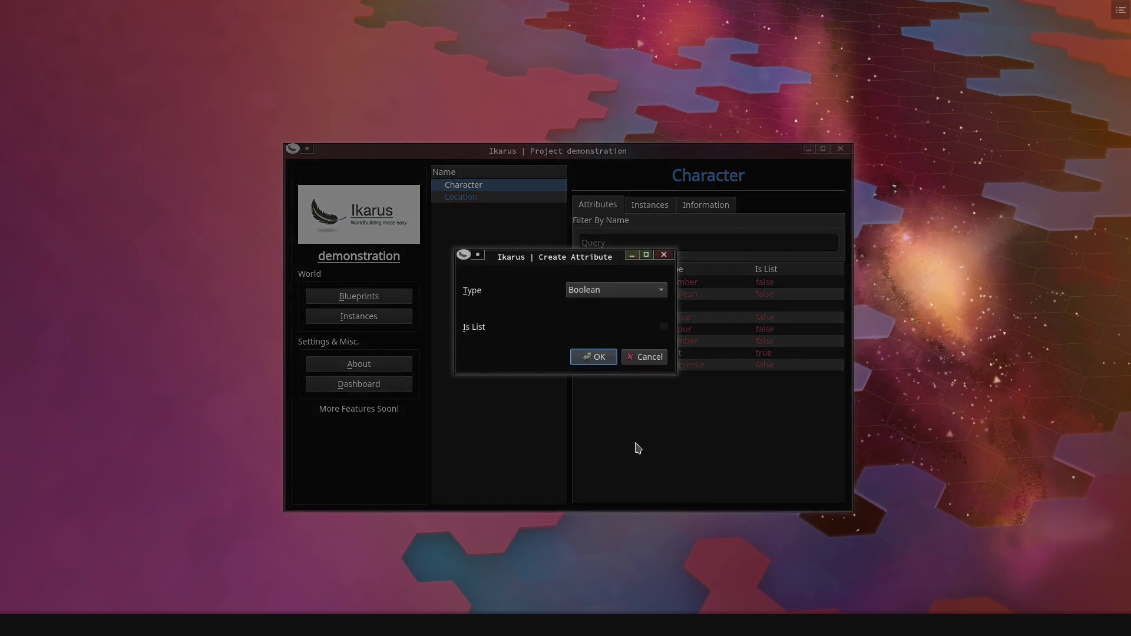
left_click(595, 291)
left_click(610, 372)
left_click(595, 359)
double_click(618, 378)
type("Alignment")
key("Return")
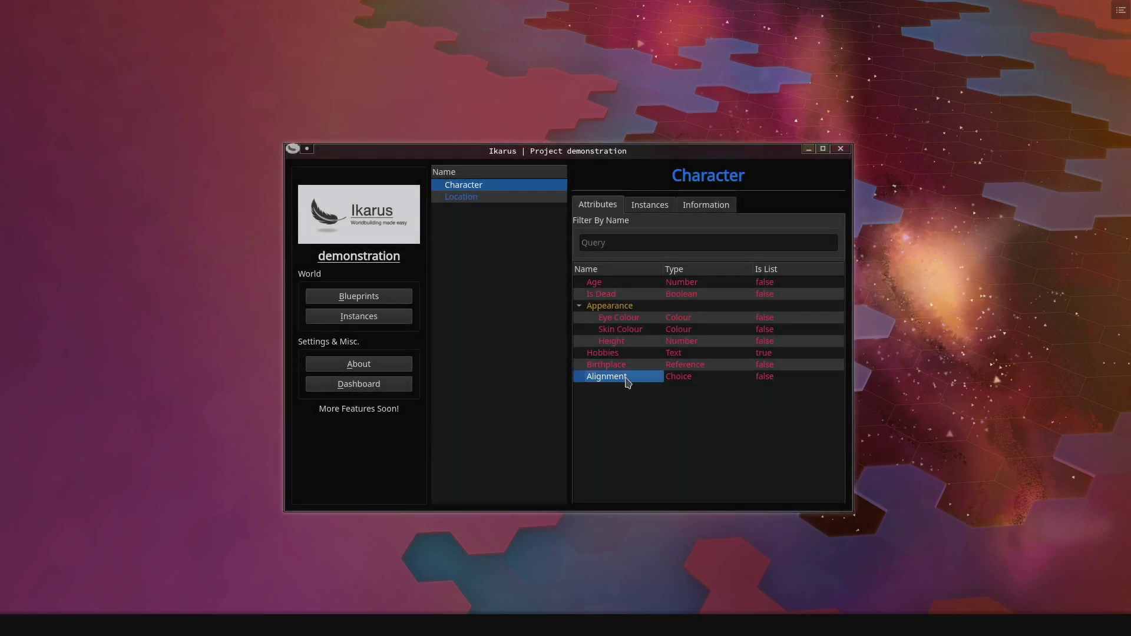
- Open the Alignment attribute in its own window and add the option Good
right_click(619, 378)
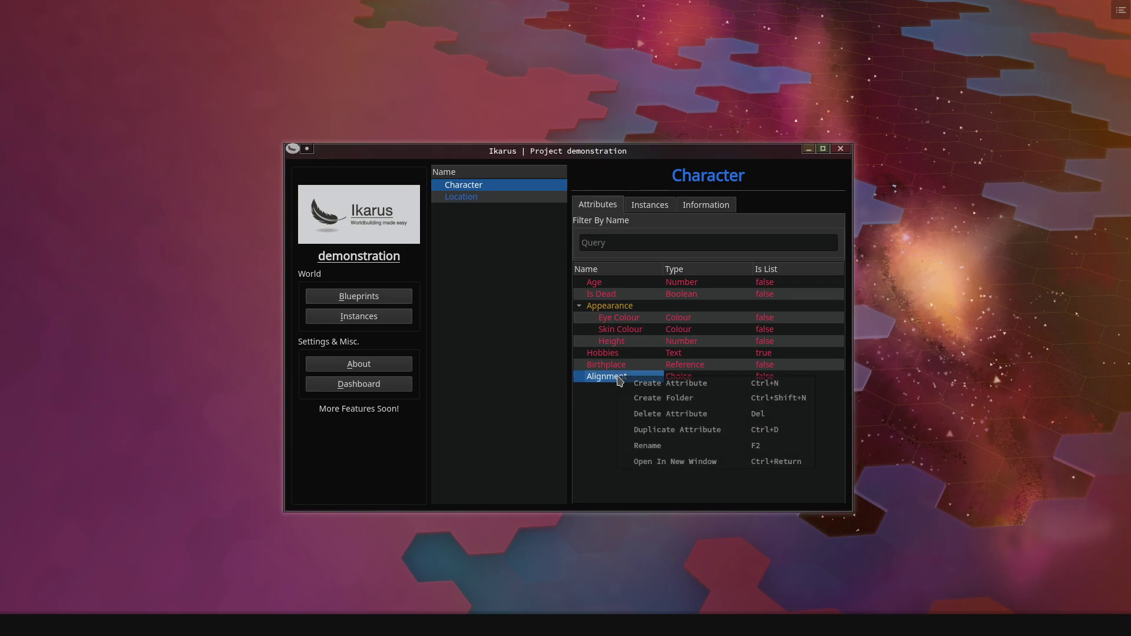
left_click(669, 465)
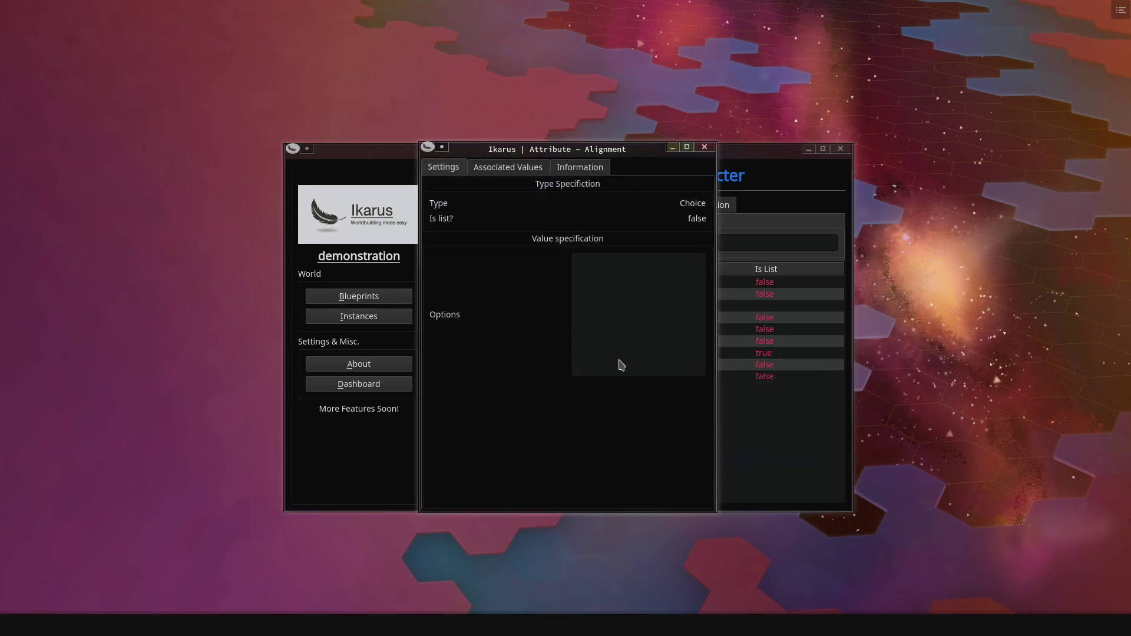
left_click(599, 273)
double_click(601, 261)
type("Good")
key("Return")
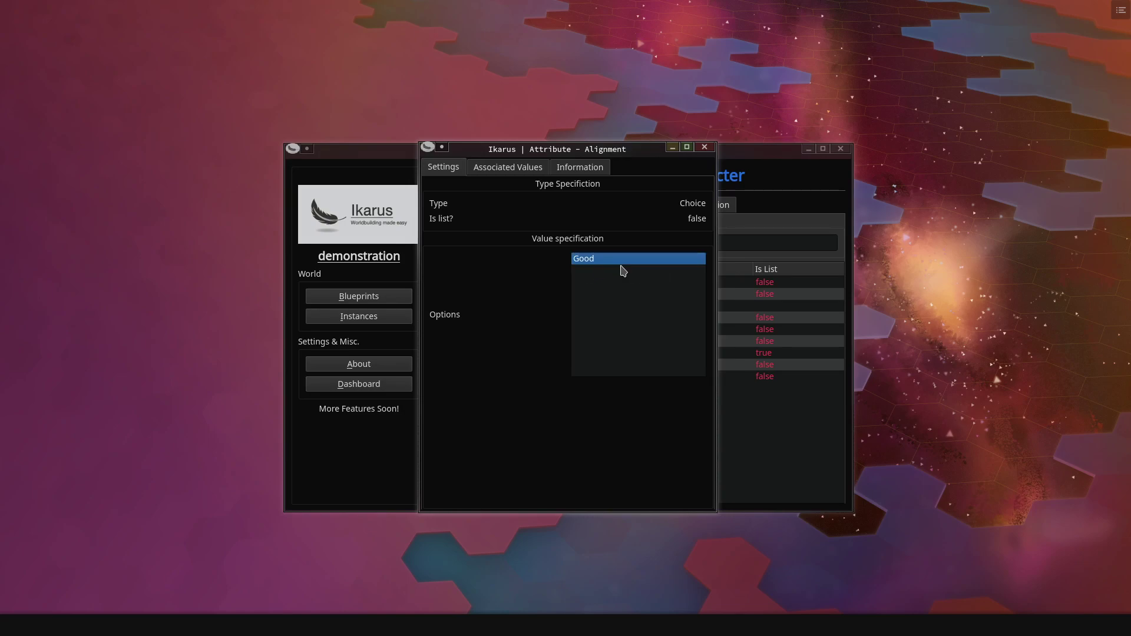
- Add the options Neutral and Evil, then close the Alignment window
left_click(620, 305)
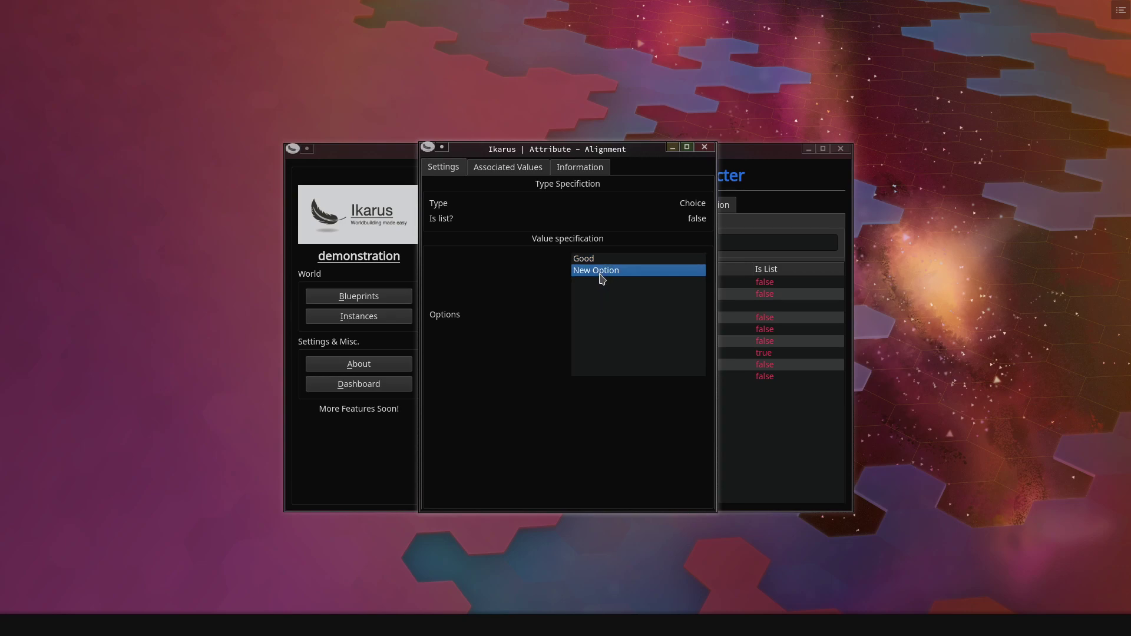
double_click(609, 266)
type("Neutral")
key("Return")
left_click(608, 294)
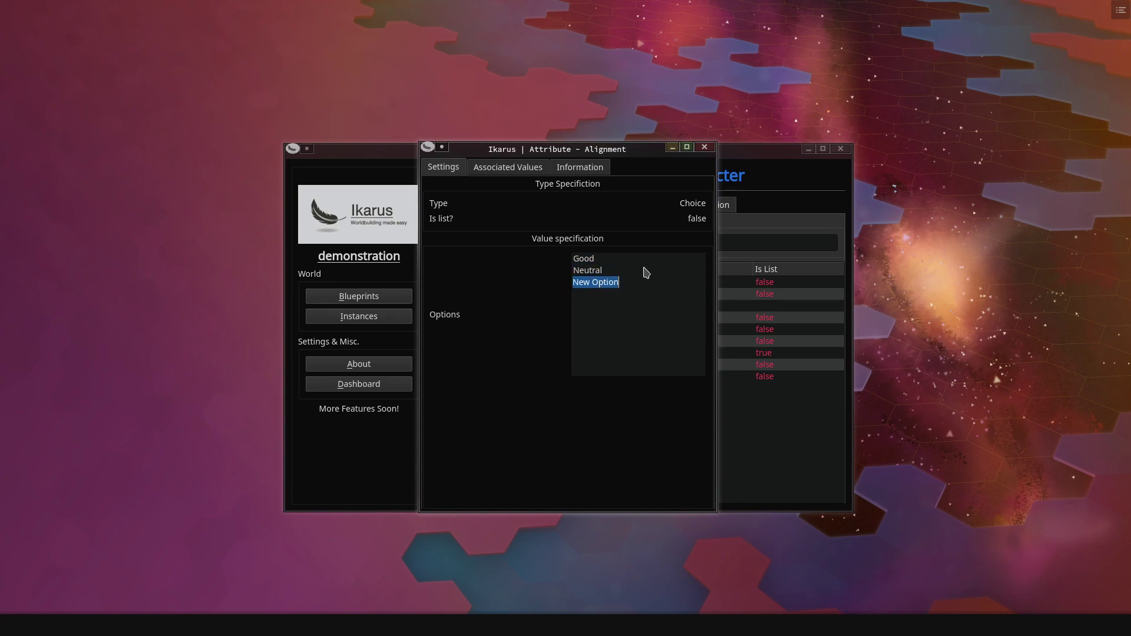
type("Evil")
key("Return")
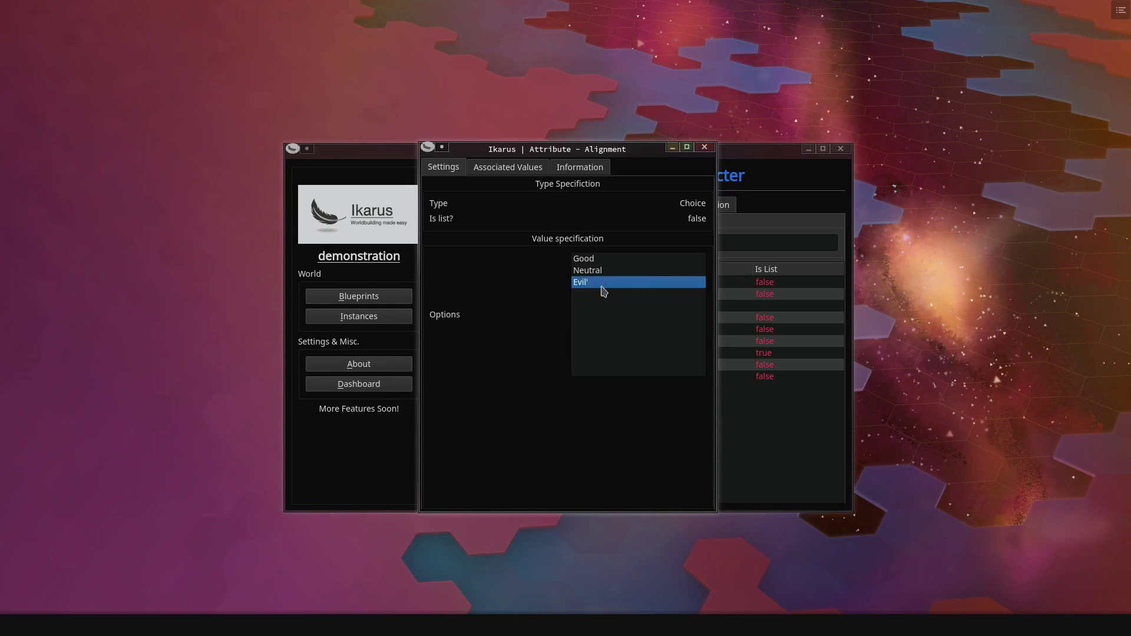
double_click(593, 286)
key("Return")
left_click(711, 150)
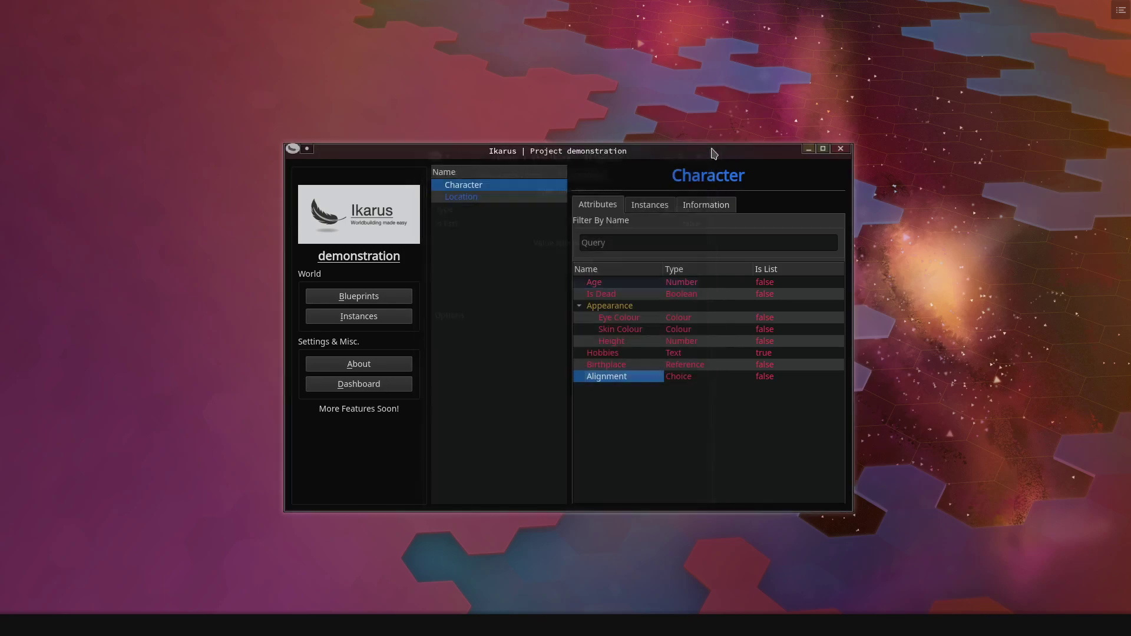
- Choose Good for Peter Bauldrun's Alignment value and save
left_click(367, 319)
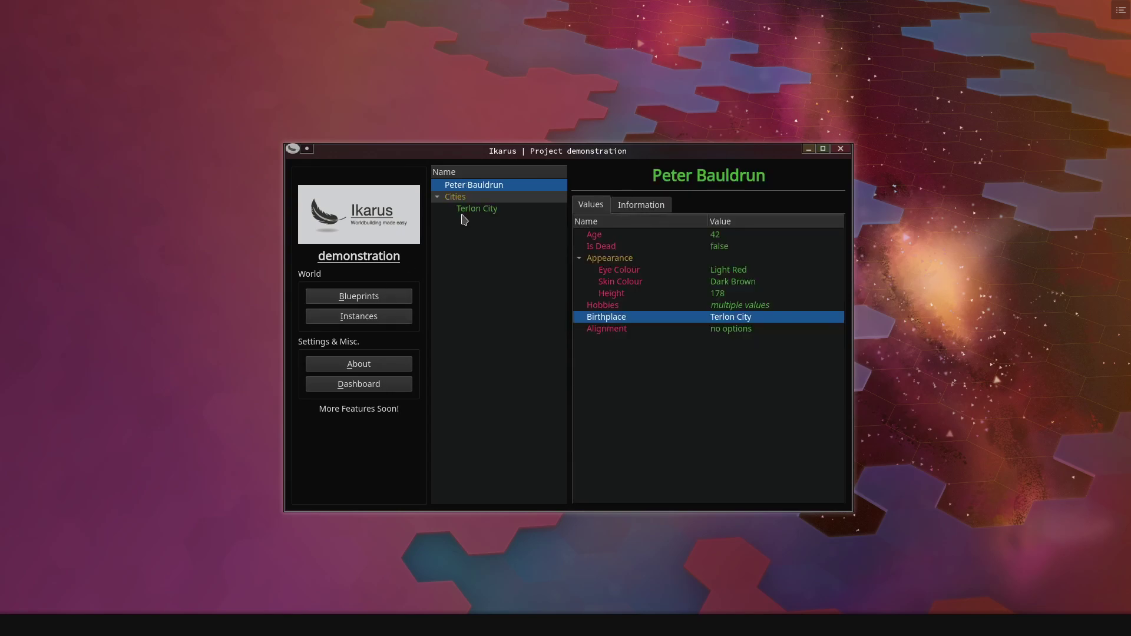
double_click(749, 330)
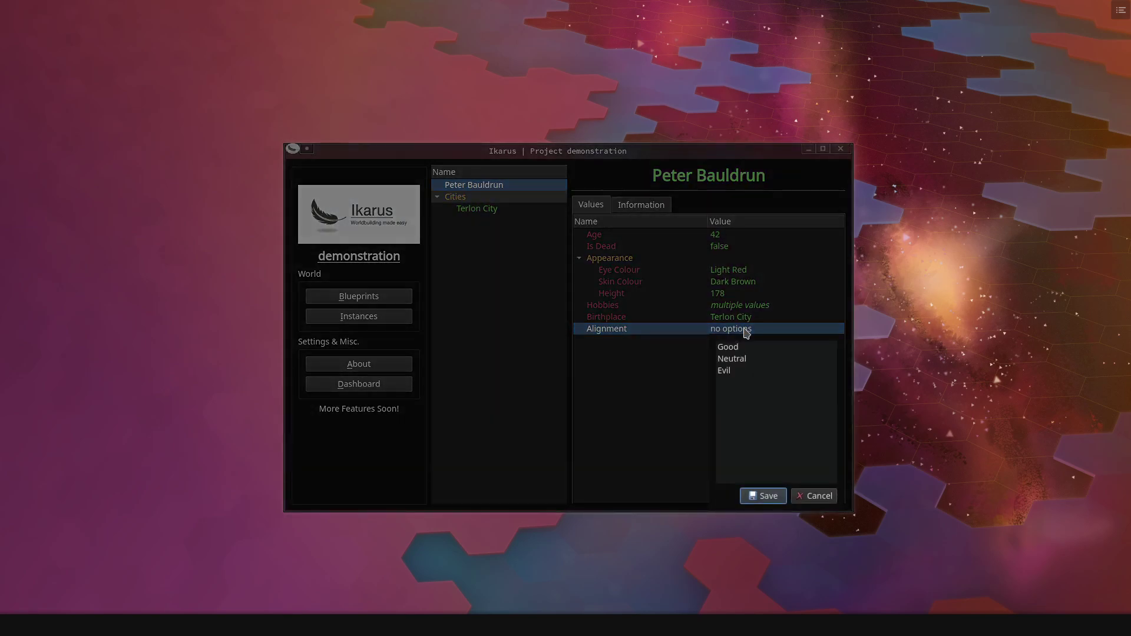
left_click(741, 371)
left_click(739, 359)
left_click(739, 347)
left_click(741, 360)
left_click(740, 351)
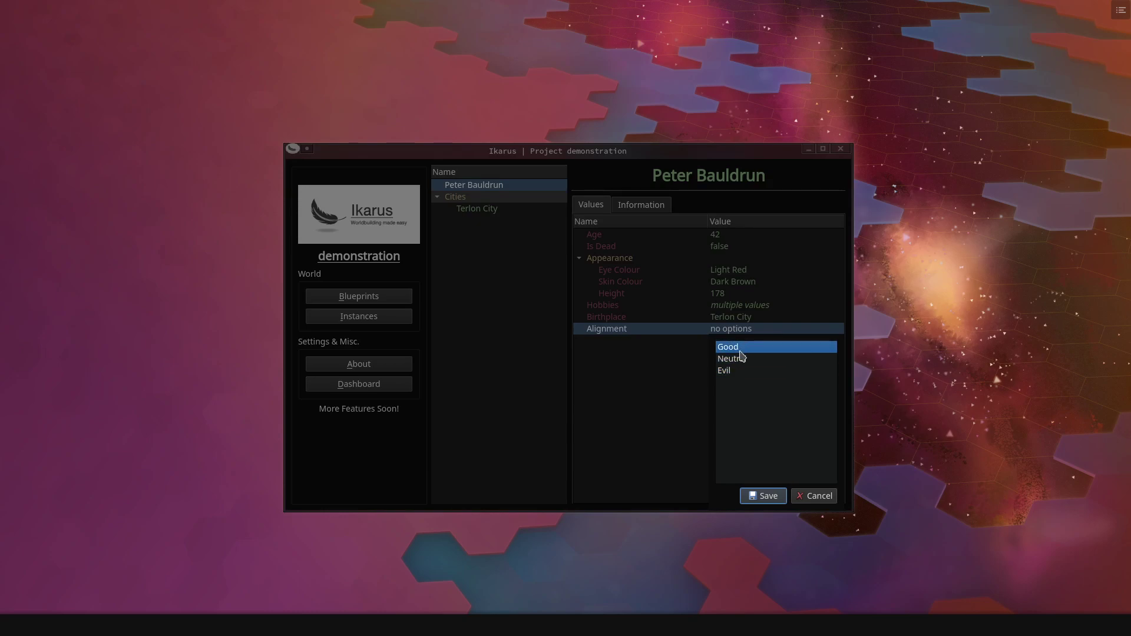
left_click(761, 495)
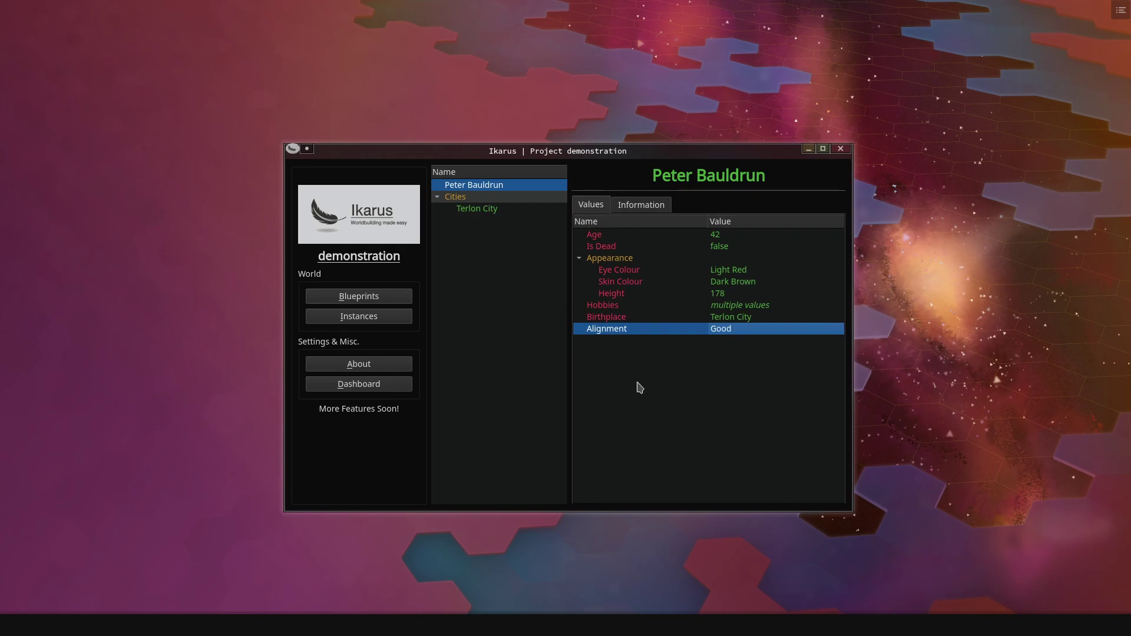